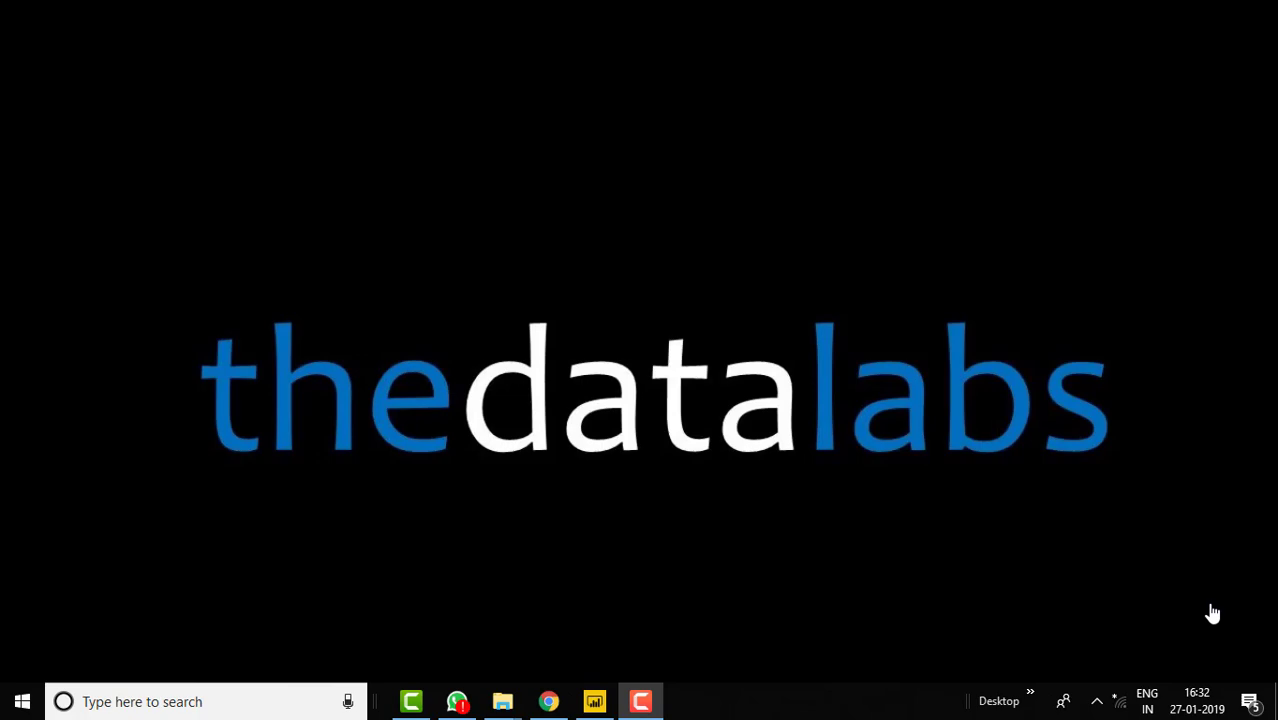
- Switch to Power BI Desktop and inspect the Product and Product Code slicers on the report page
{"action": "left_click", "coordinate": [598, 703]}
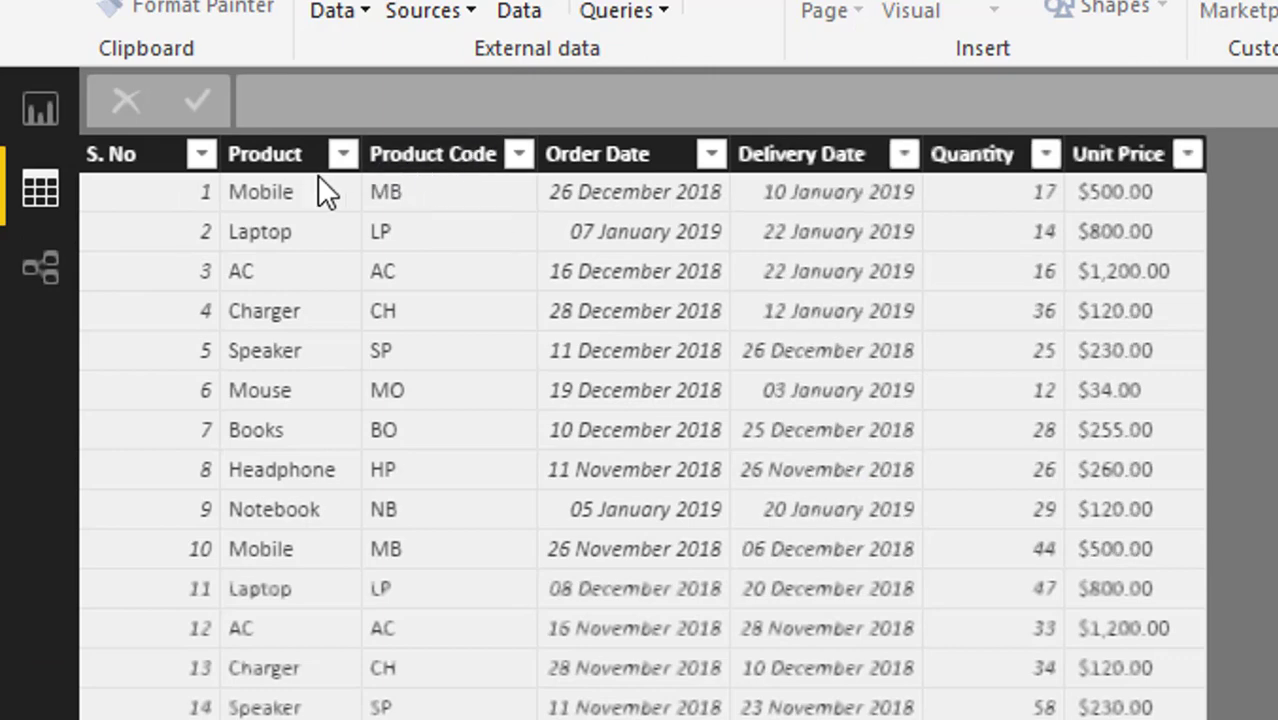
{"action": "left_click", "coordinate": [38, 120]}
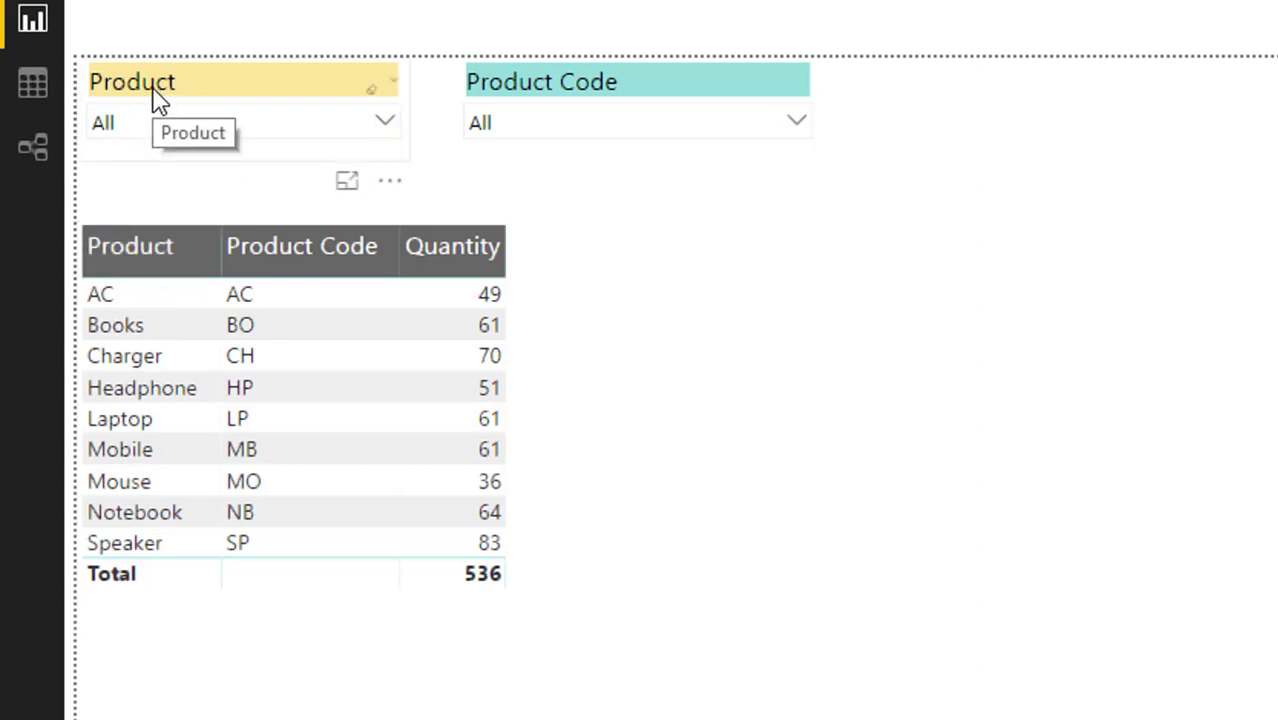
{"action": "left_click", "coordinate": [228, 104]}
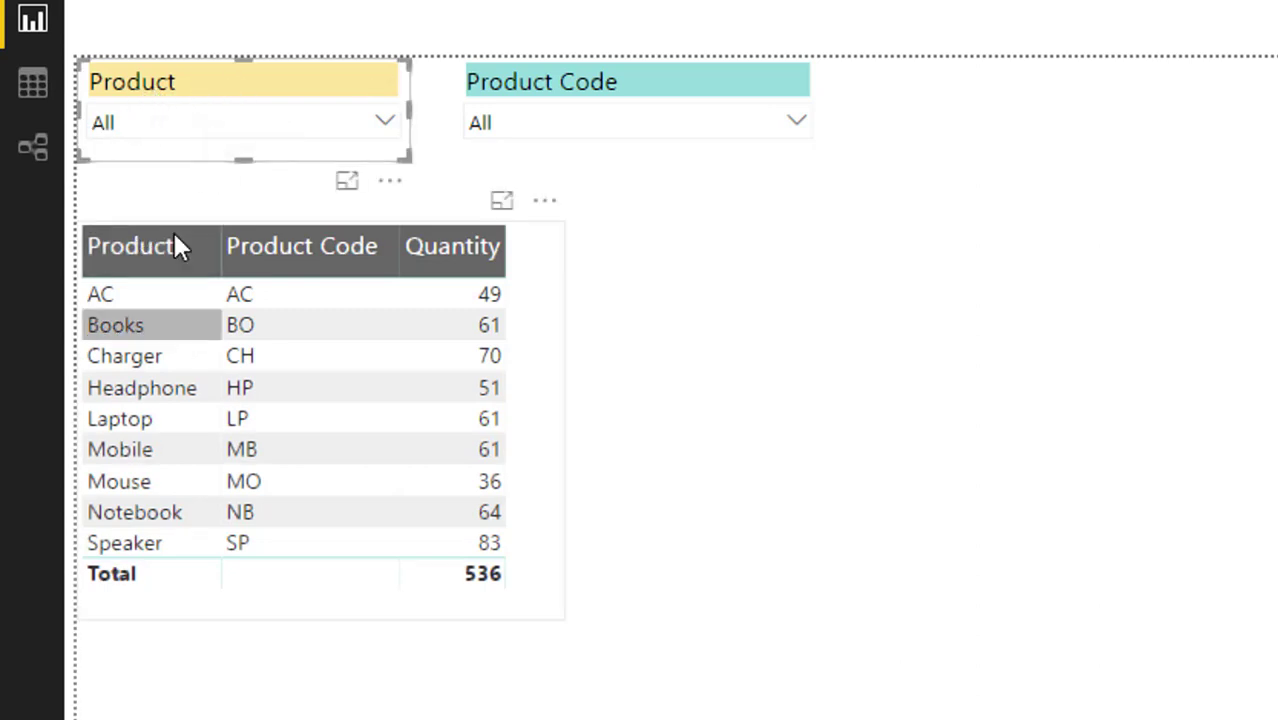
{"action": "left_click", "coordinate": [642, 72]}
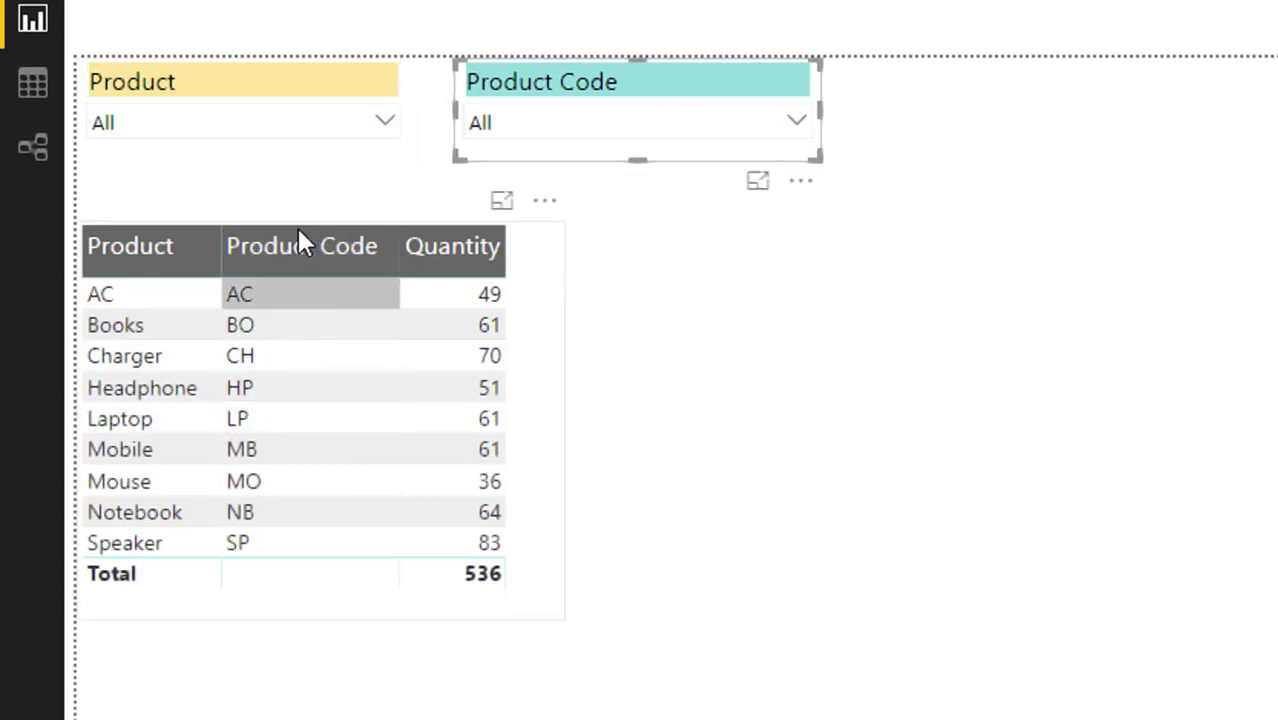
- Filter the Product slicer to Charger only
{"action": "left_click", "coordinate": [240, 135]}
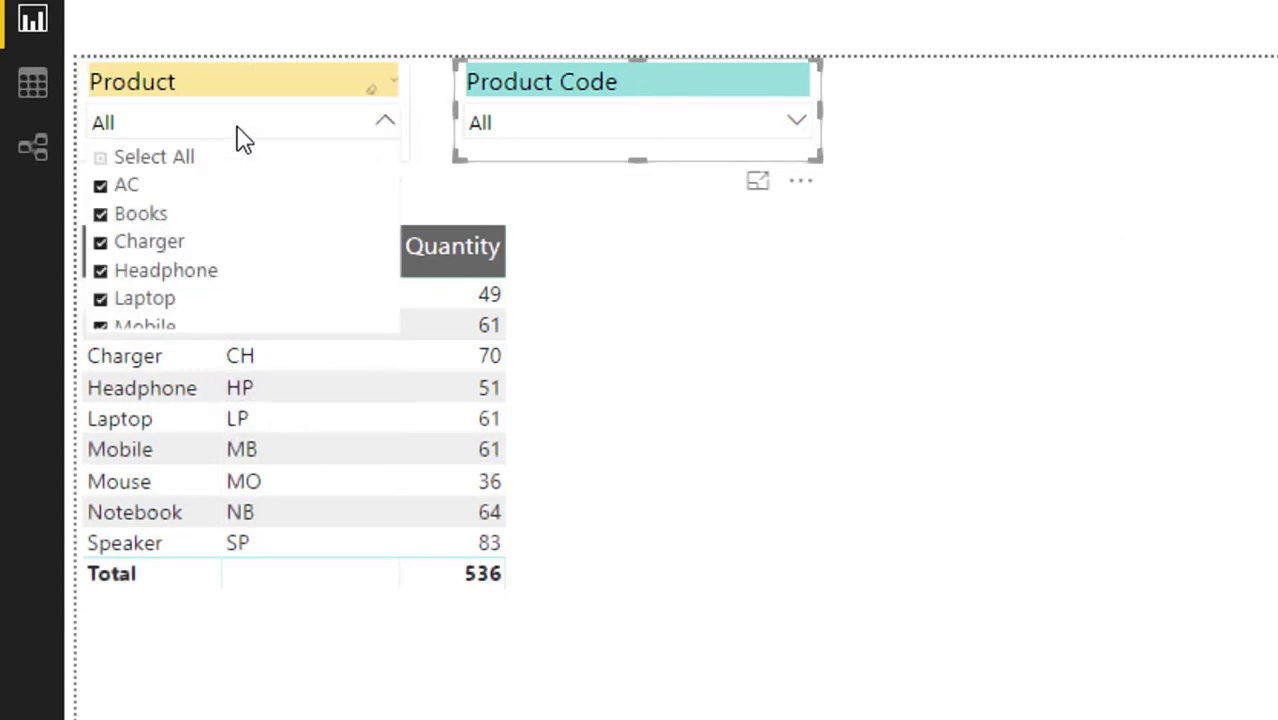
{"action": "left_click", "coordinate": [100, 157]}
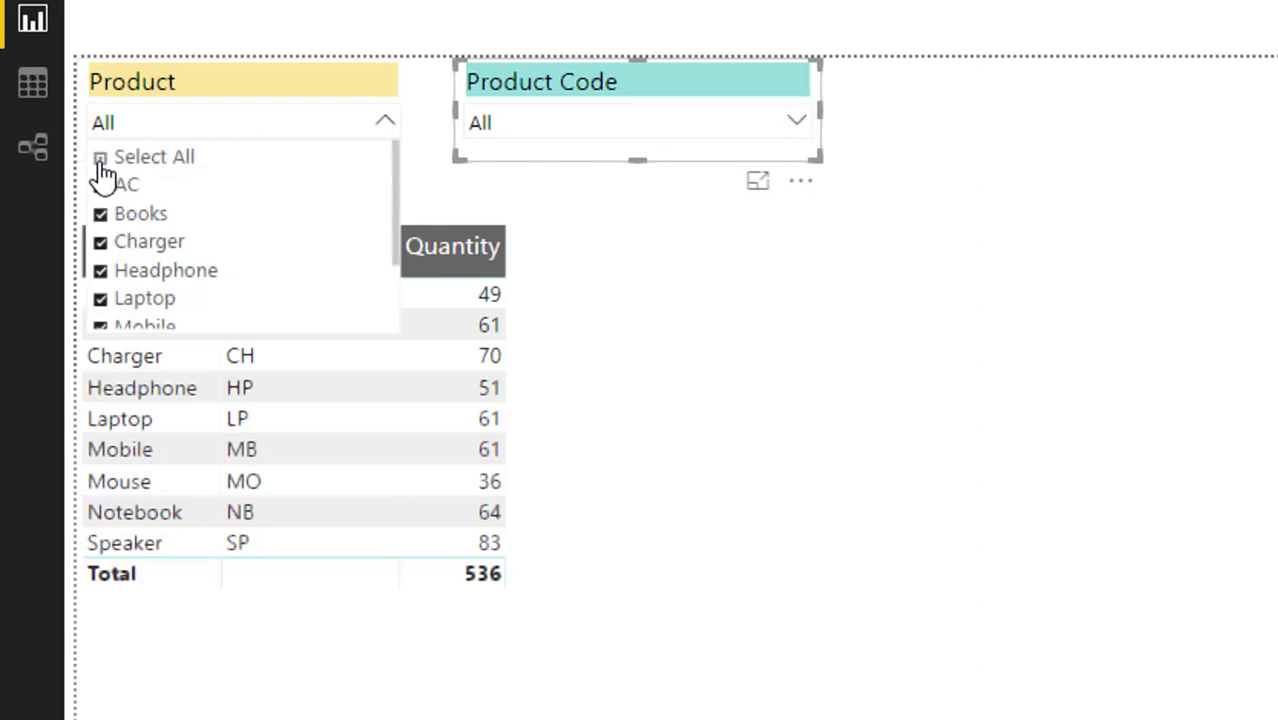
{"action": "left_click", "coordinate": [100, 243]}
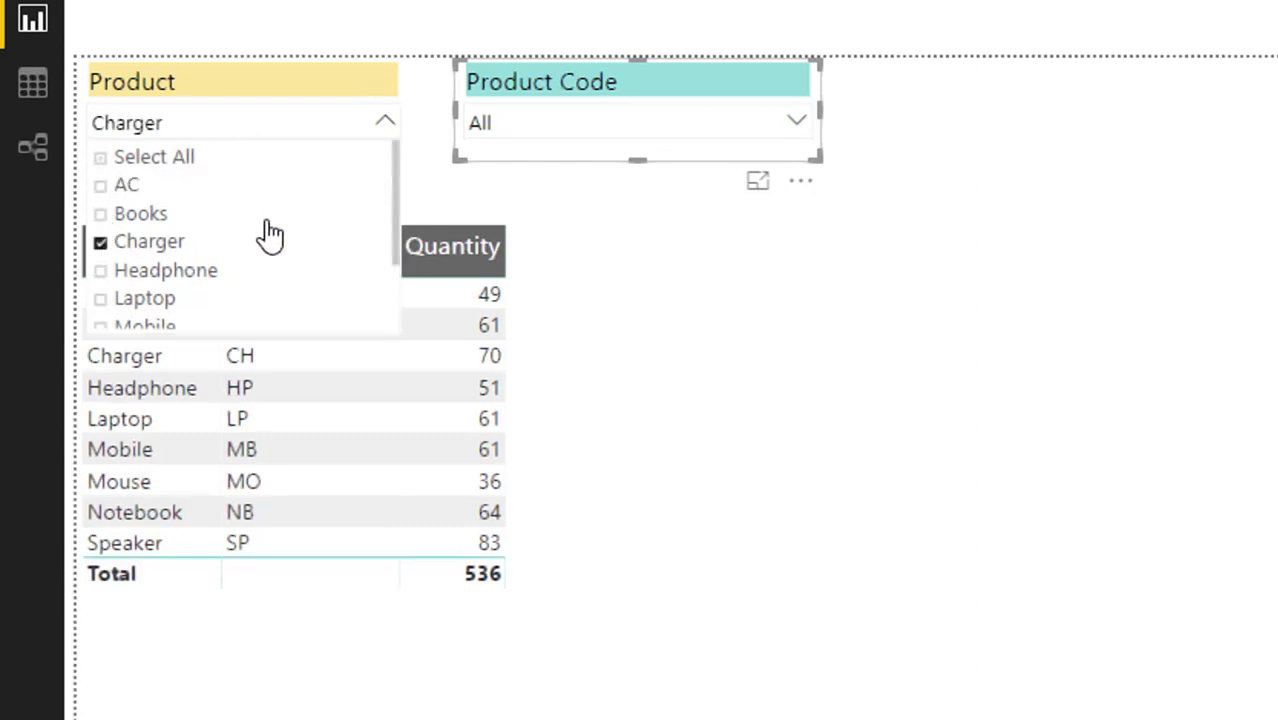
{"action": "left_click", "coordinate": [385, 122]}
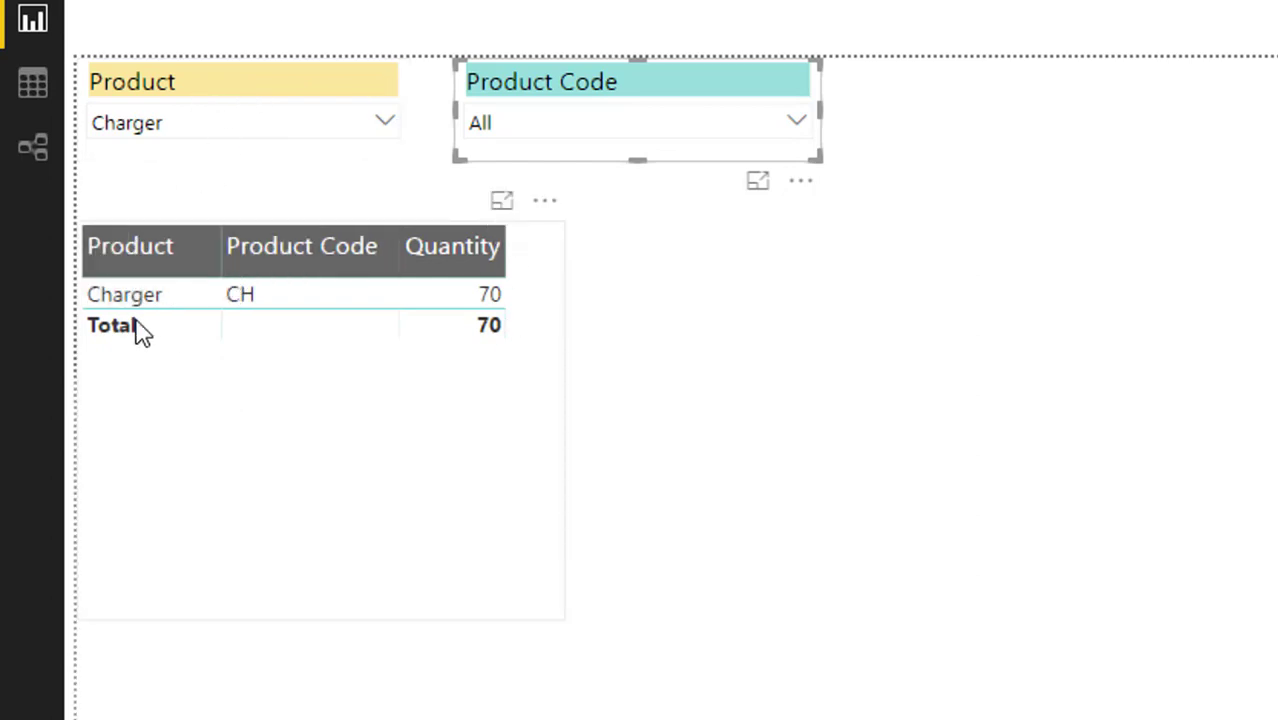
{"action": "left_click", "coordinate": [203, 302]}
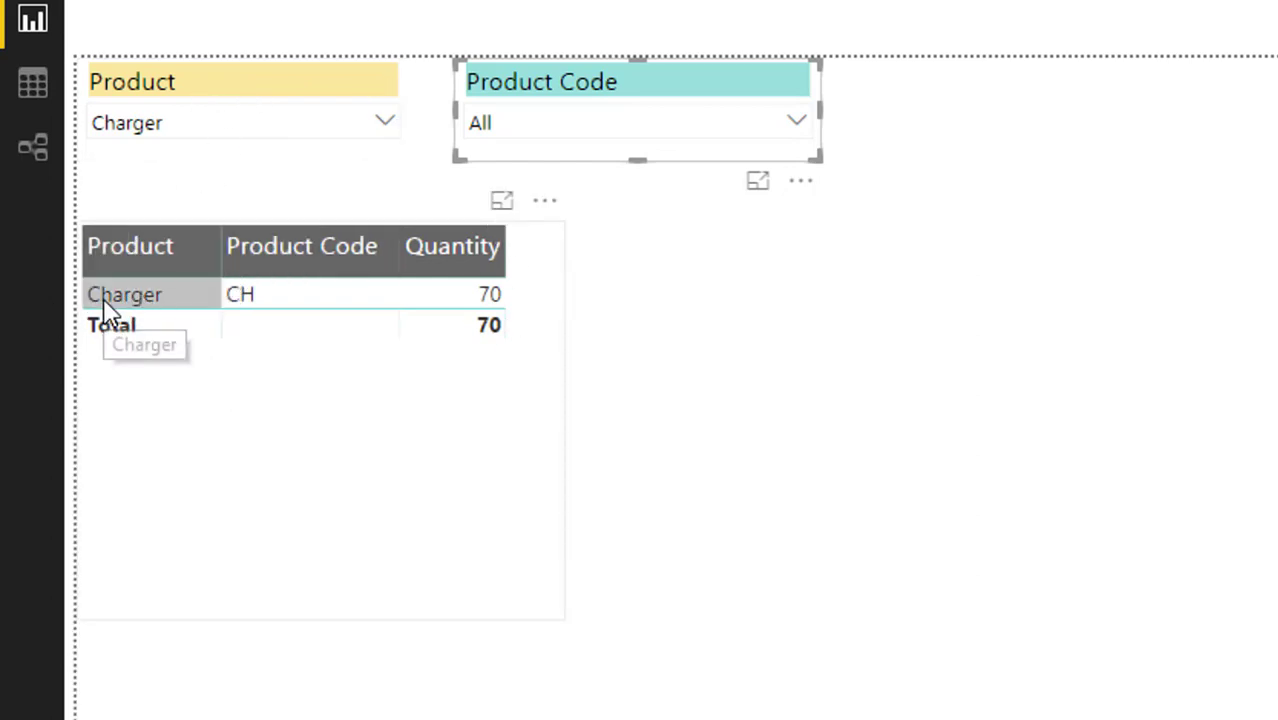
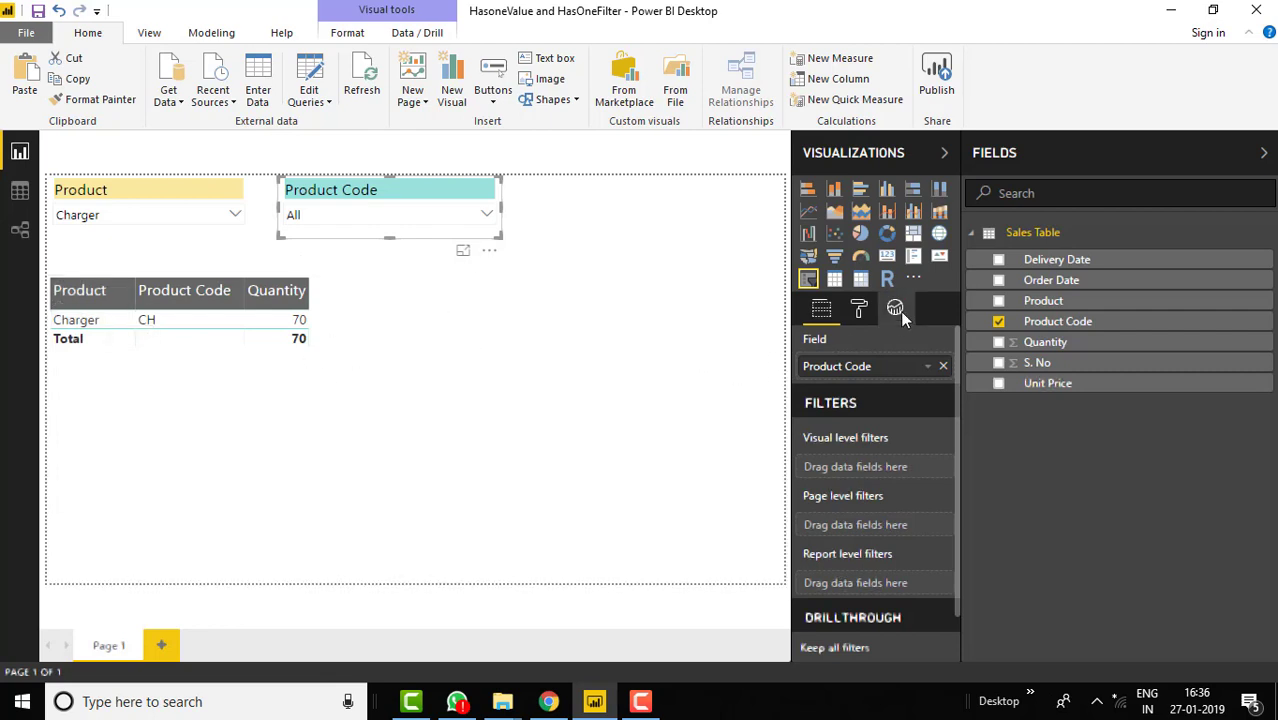
- Create a new measure in the Sales Table named HasOneValue (Product)
{"action": "right_click", "coordinate": [1024, 240]}
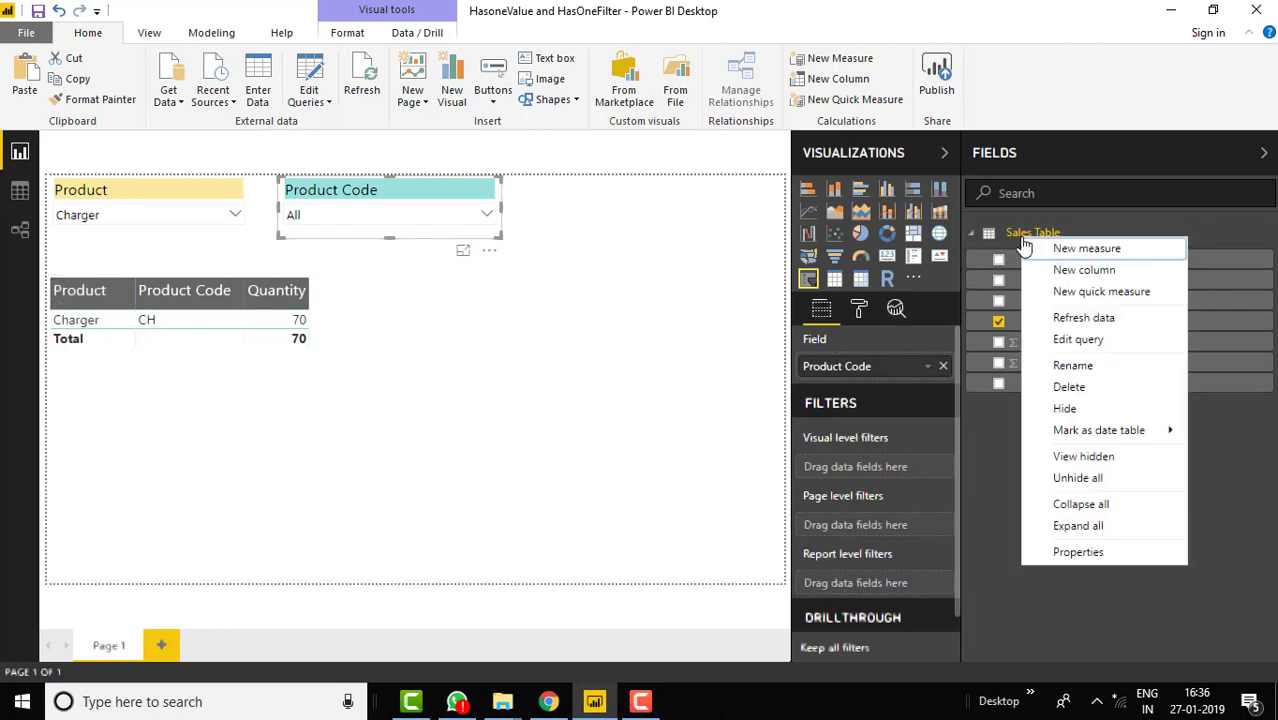
{"action": "left_click", "coordinate": [1053, 255]}
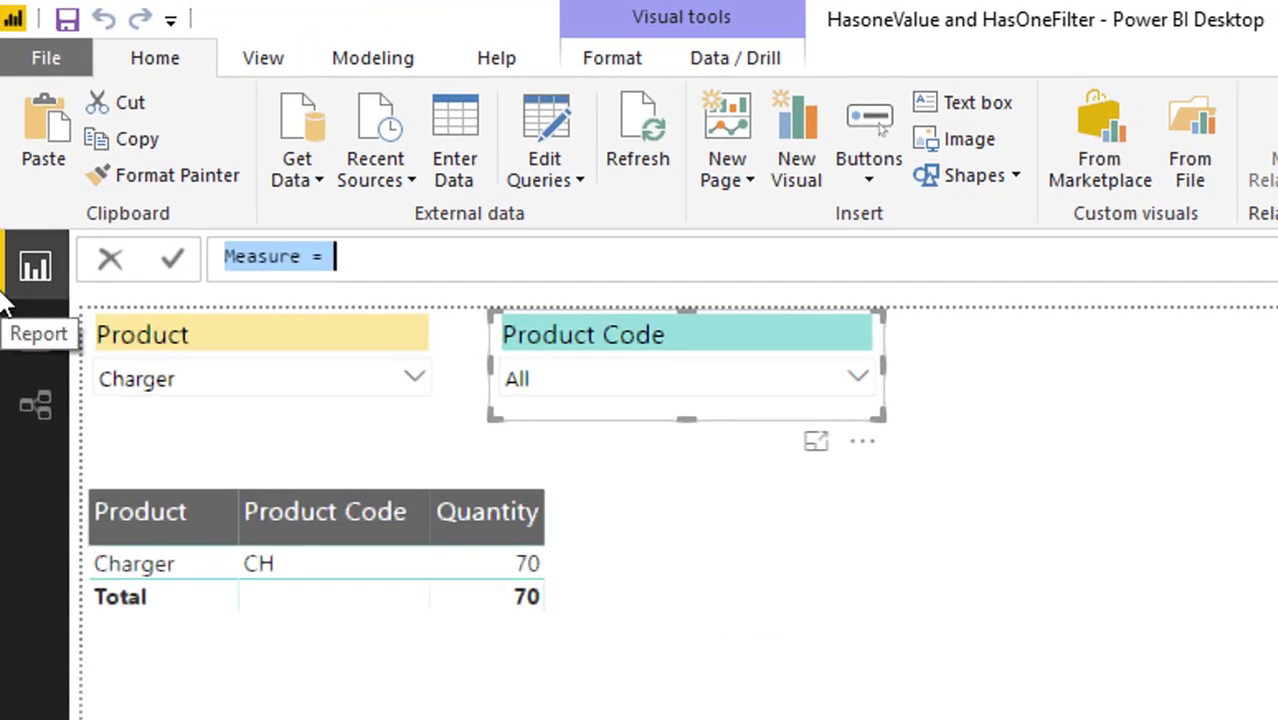
{"action": "type", "text": "HasOne"}
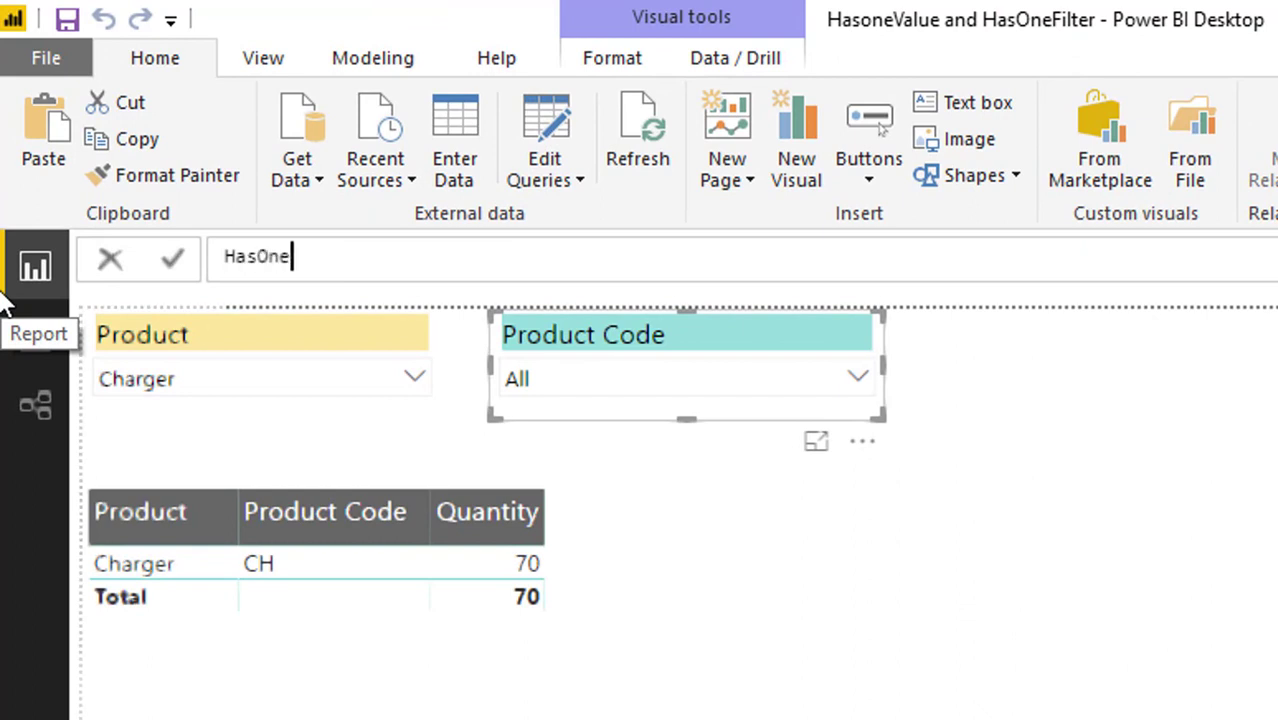
{"action": "type", "text": "Value"}
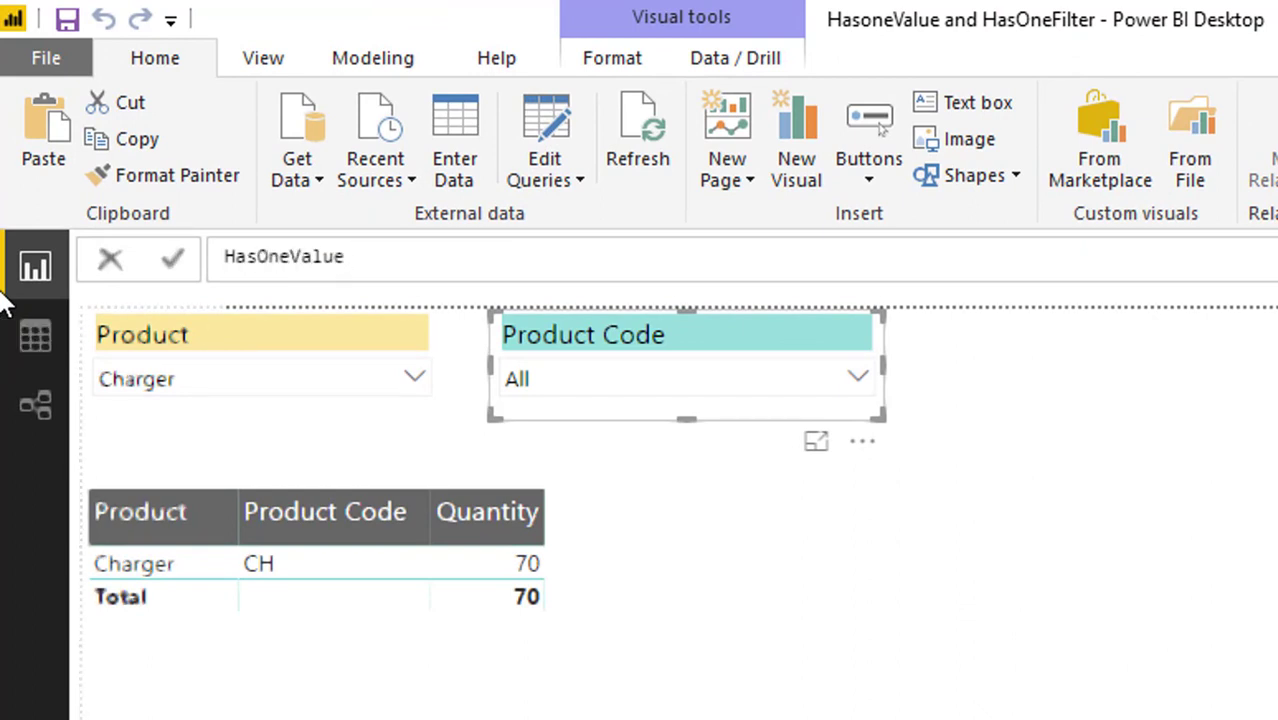
{"action": "type", "text": " (Pro"}
{"action": "type", "text": "dcut"}
{"action": "key", "text": "BackSpace"}
{"action": "key", "text": "BackSpace"}
{"action": "key", "text": "BackSpace"}
{"action": "type", "text": "uct) ="}
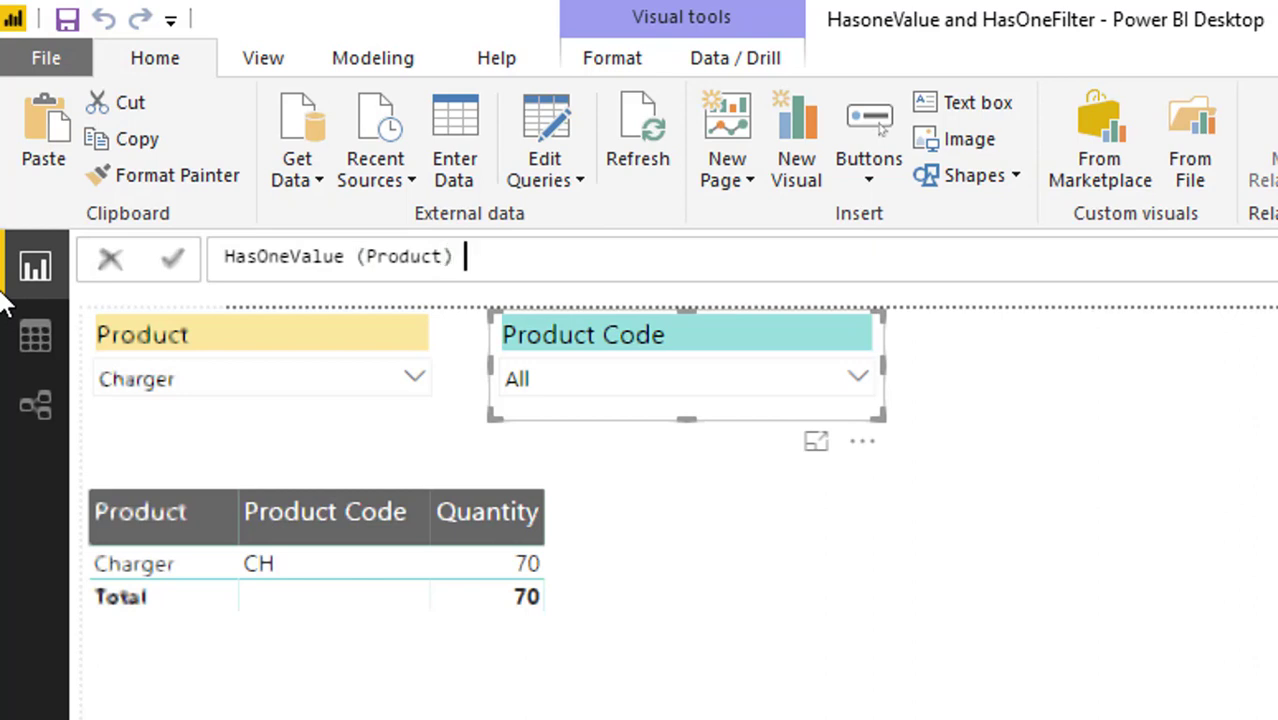
- Define the HasOneValue (Product) measure as HASONEVALUE('Sales Table'[Product]) and commit it
{"action": "type", "text": " has "}
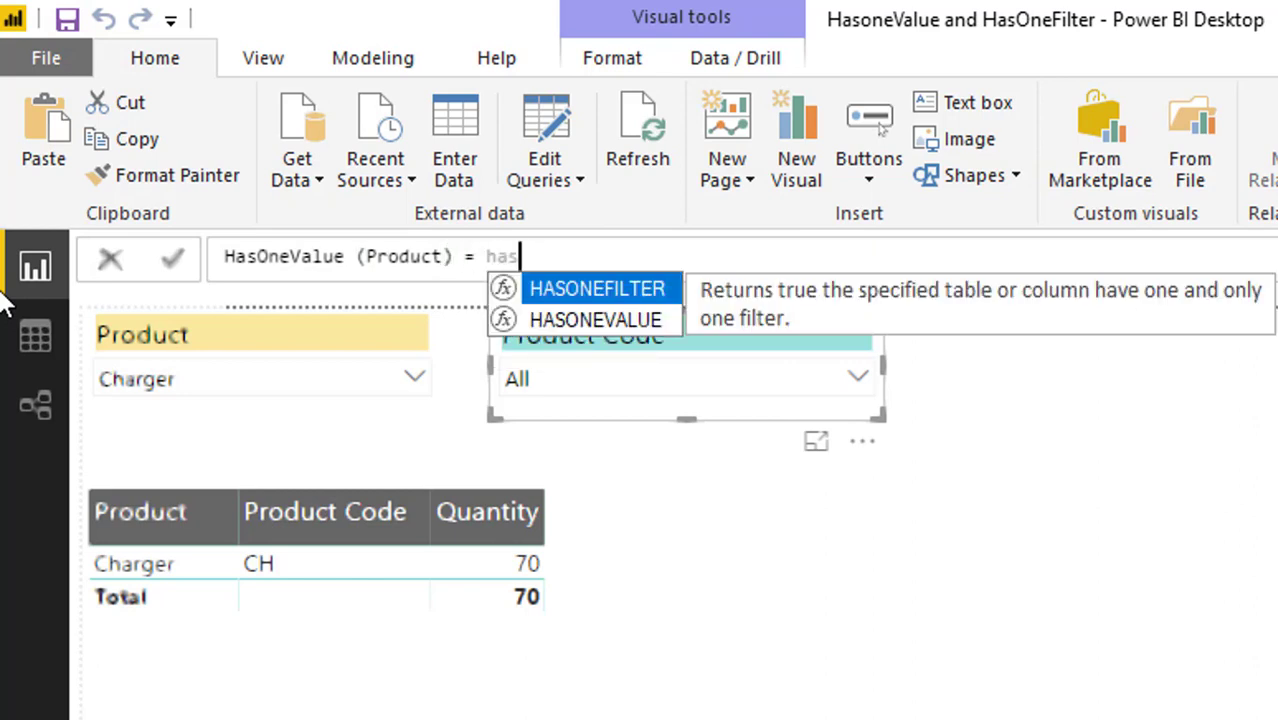
{"action": "type", "text": "on"}
{"action": "key", "text": "Down"}
{"action": "key", "text": "Tab"}
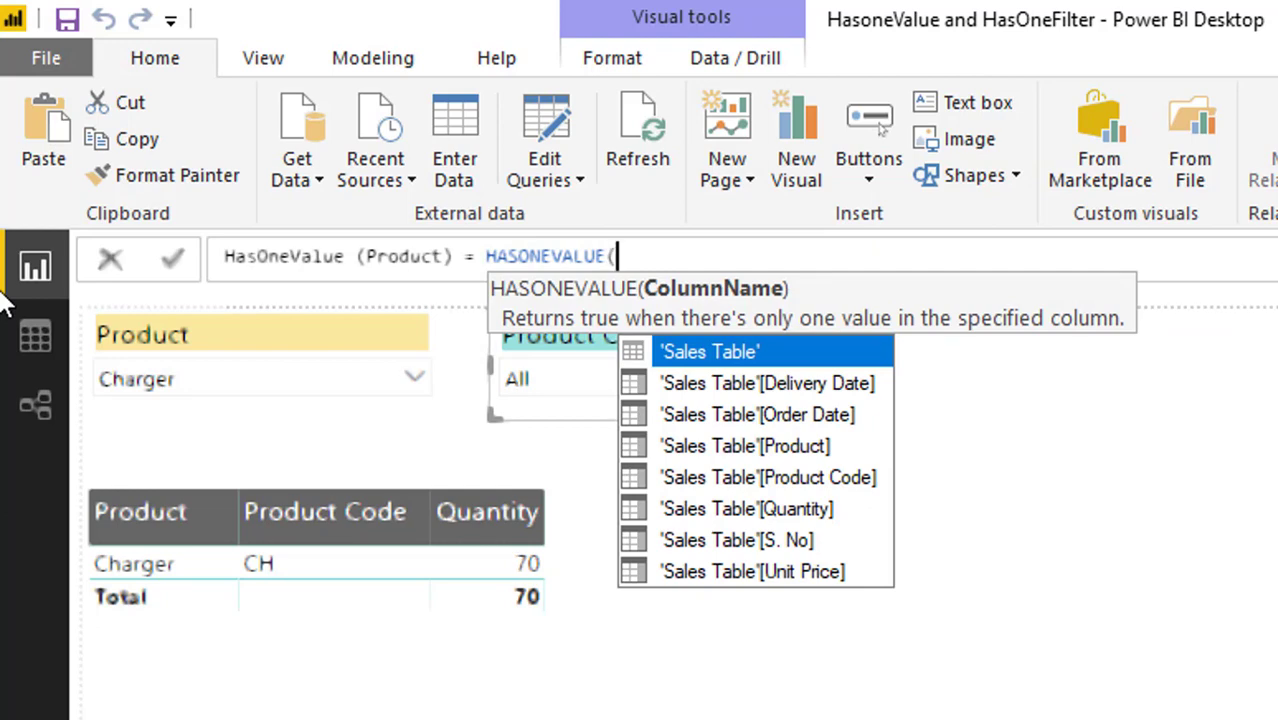
{"action": "type", "text": "pro"}
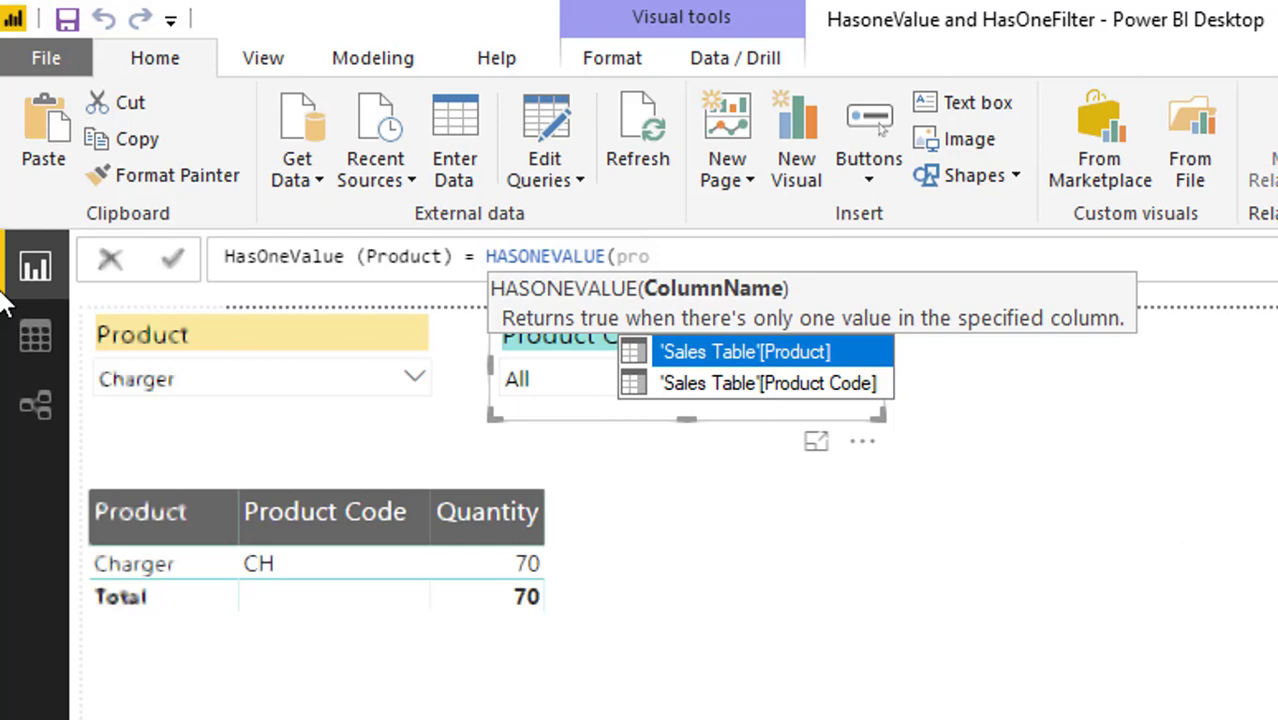
{"action": "key", "text": "Tab"}
{"action": "type", "text": ")"}
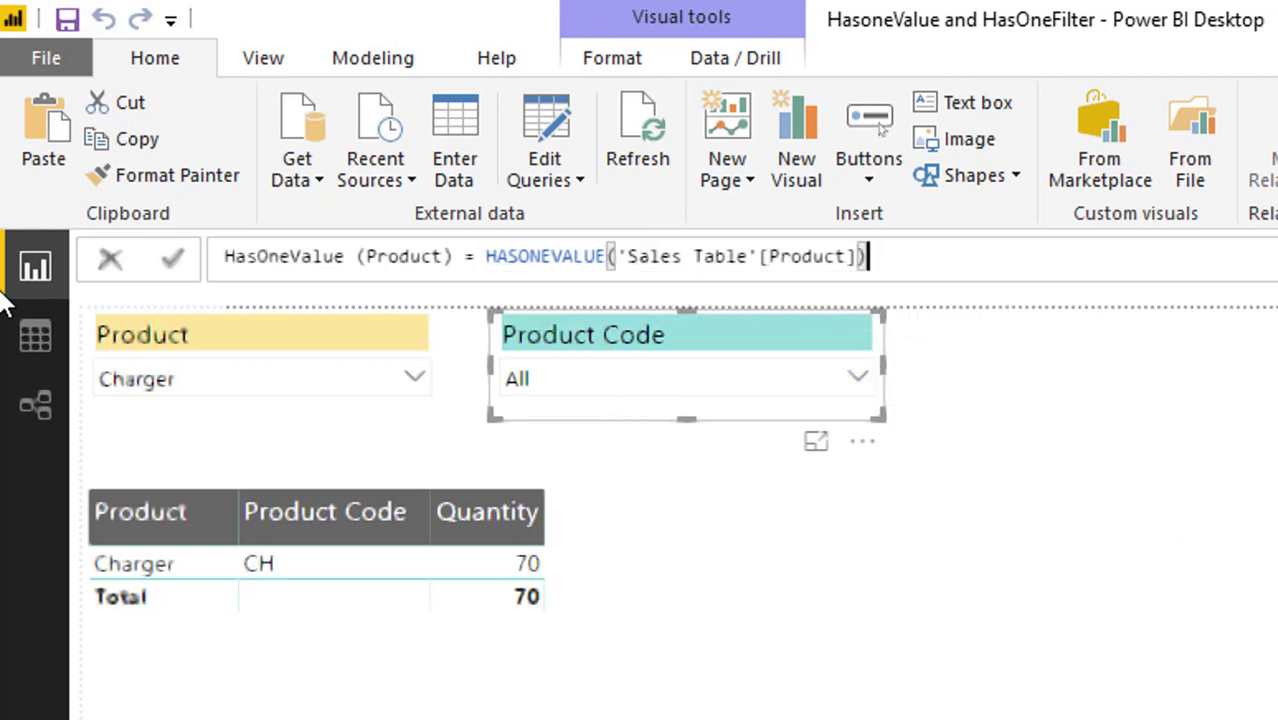
{"action": "key", "text": "Return"}
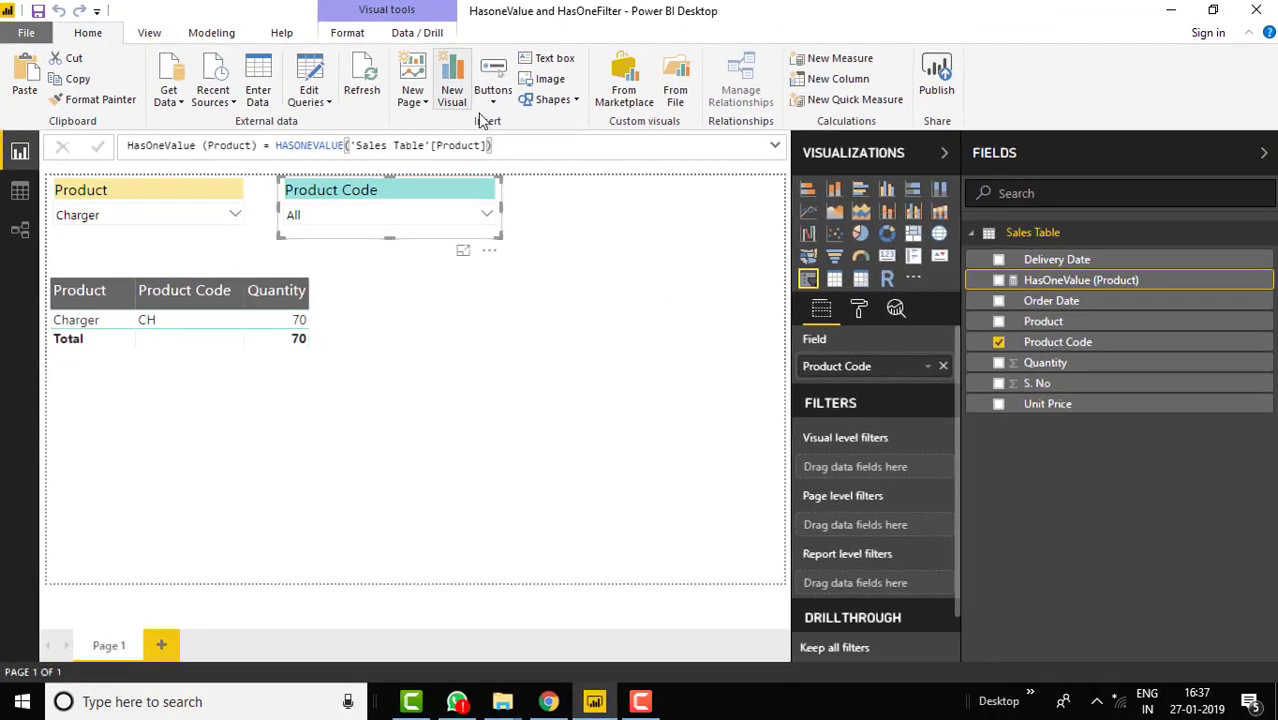
- Create another measure in the Sales Table named HasOneFilter (Product)
{"action": "right_click", "coordinate": [1033, 240]}
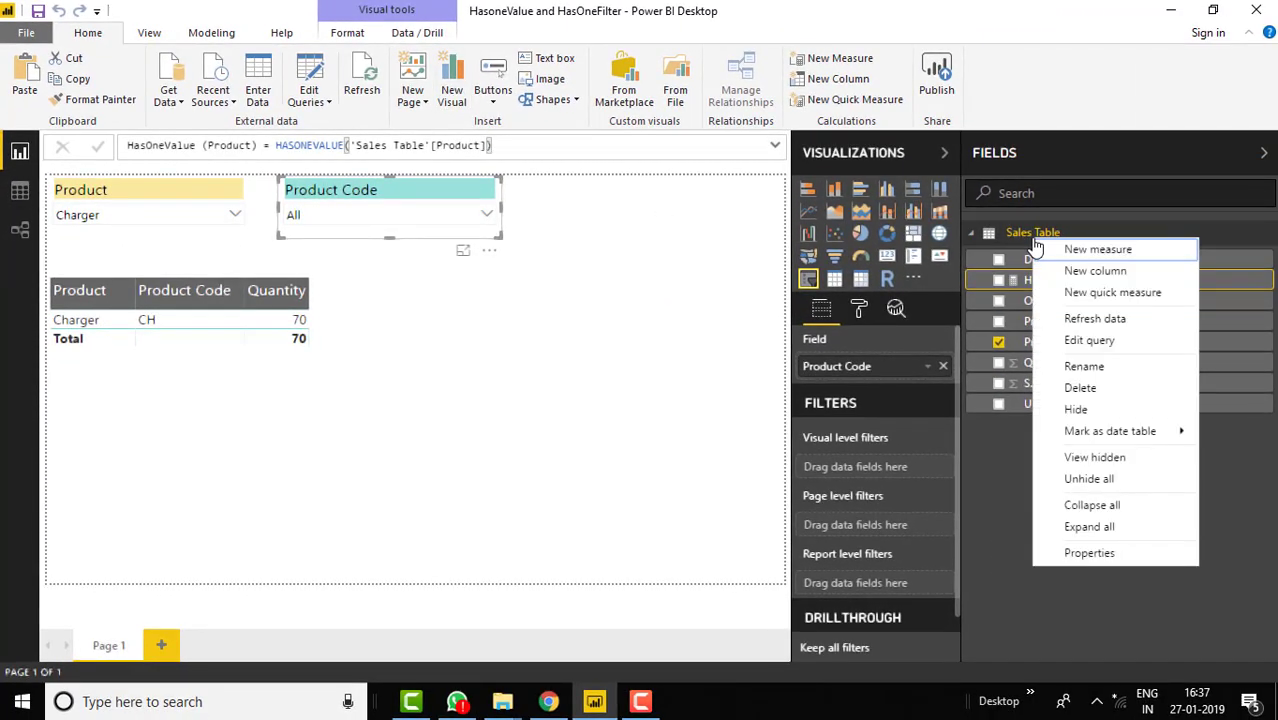
{"action": "key", "text": "Escape"}
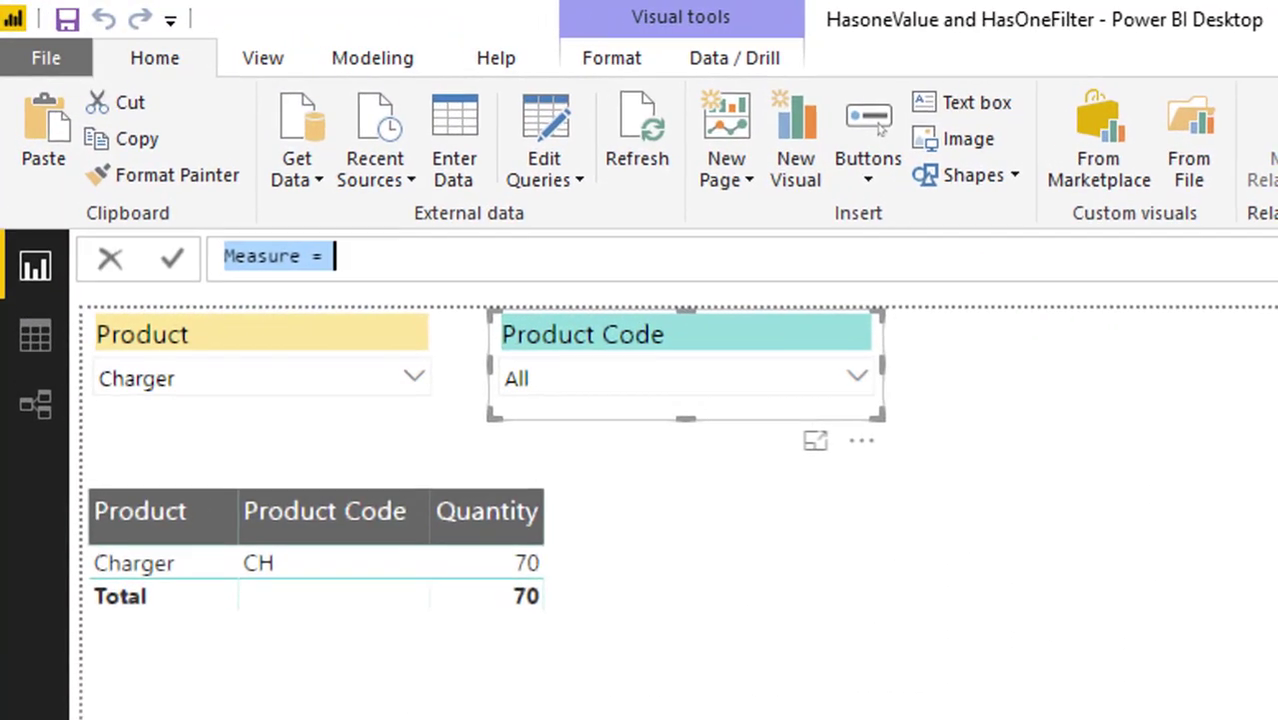
{"action": "type", "text": "Ha"}
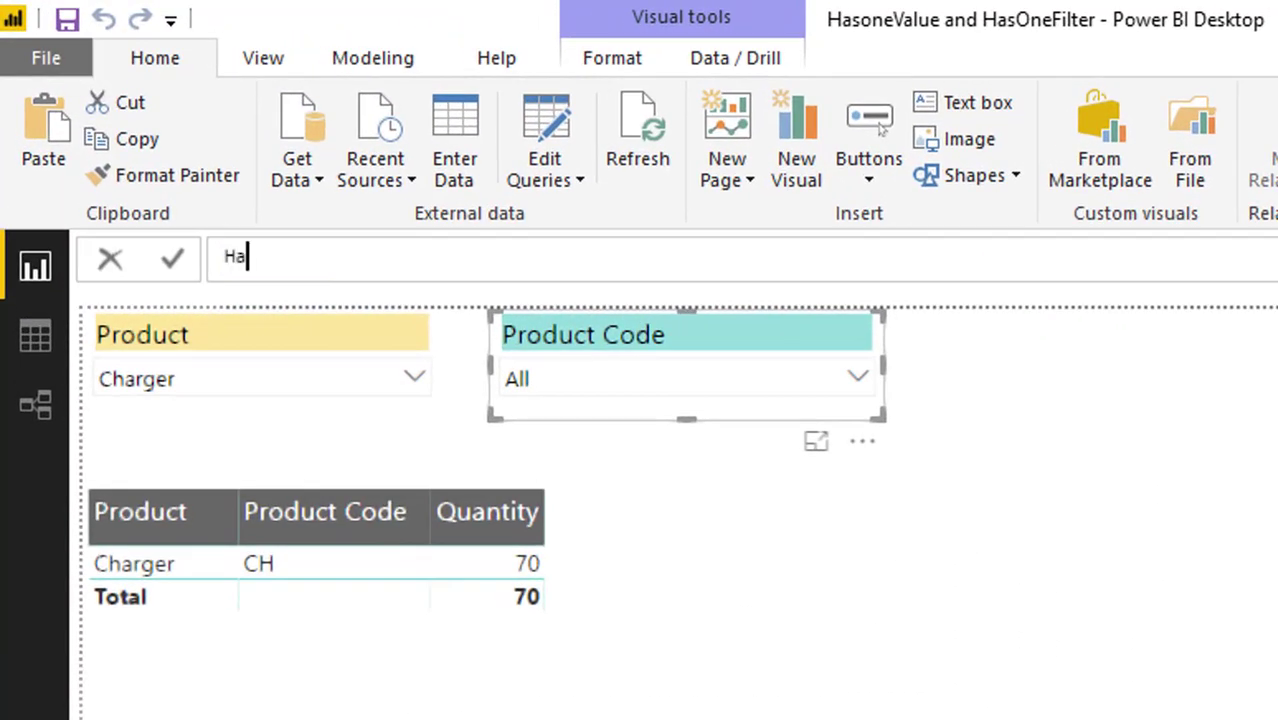
{"action": "type", "text": "sOneFil"}
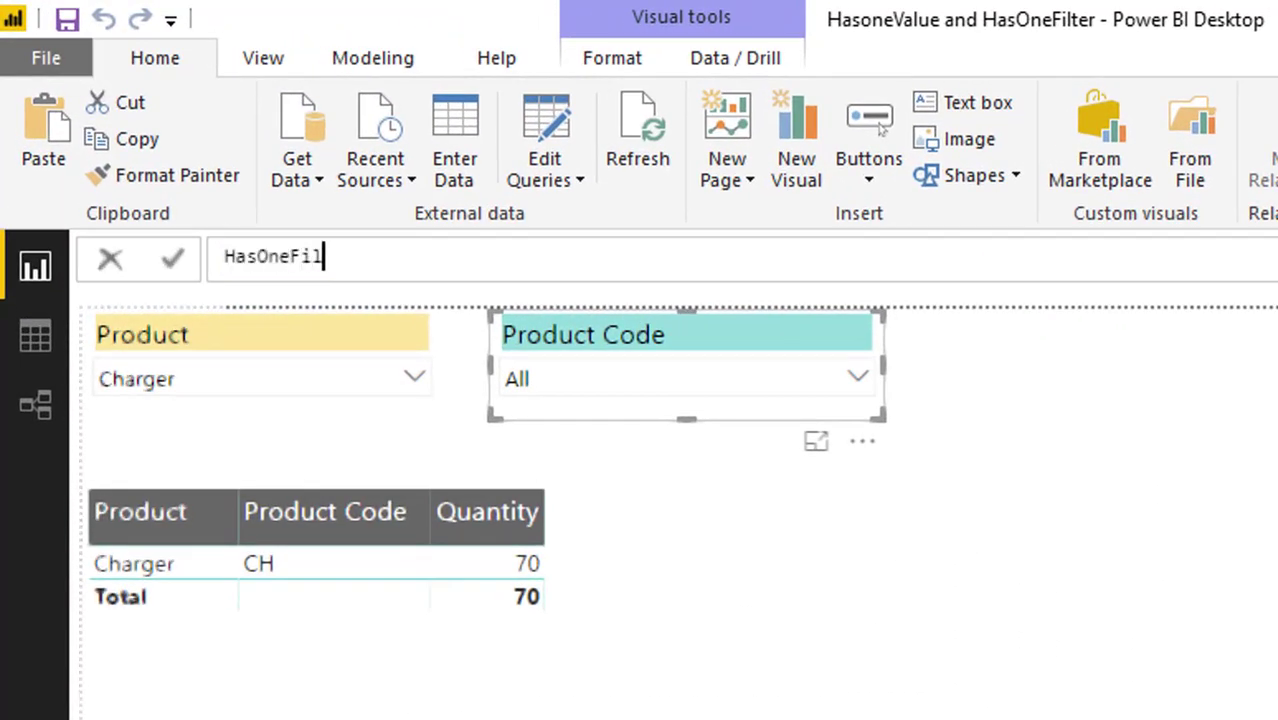
{"action": "type", "text": "ter (Prod"}
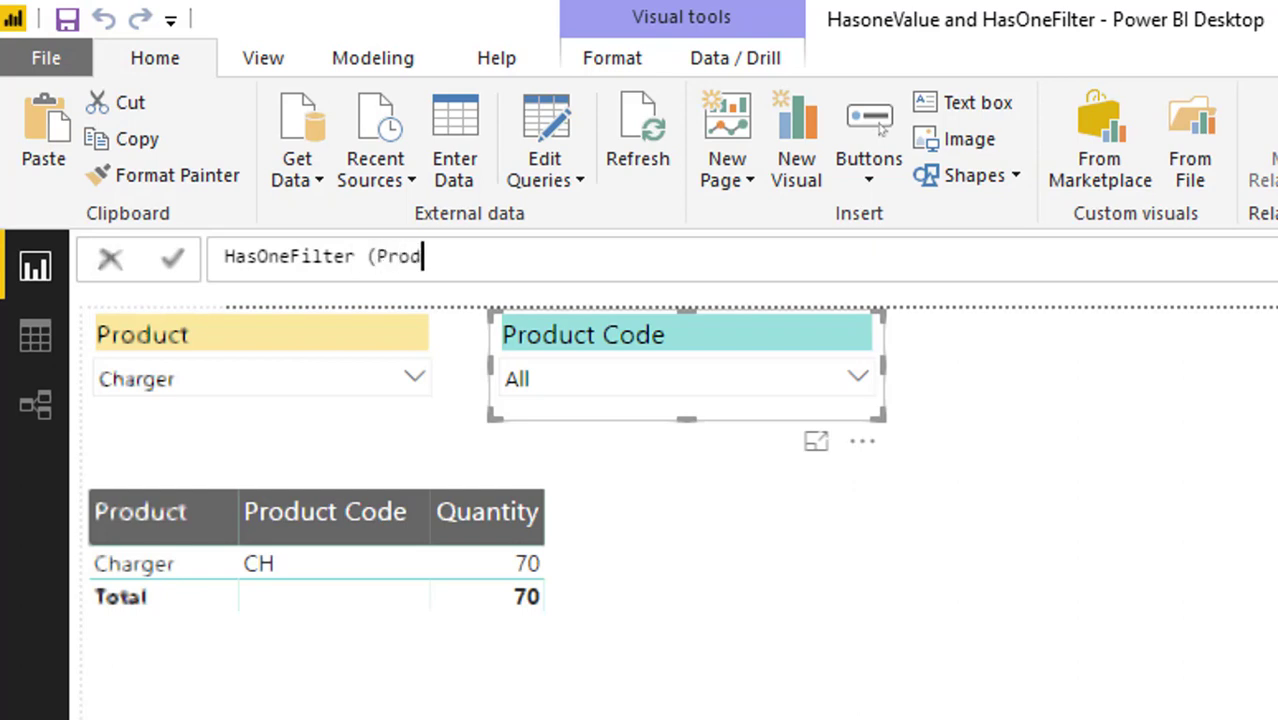
{"action": "type", "text": "uct)"}
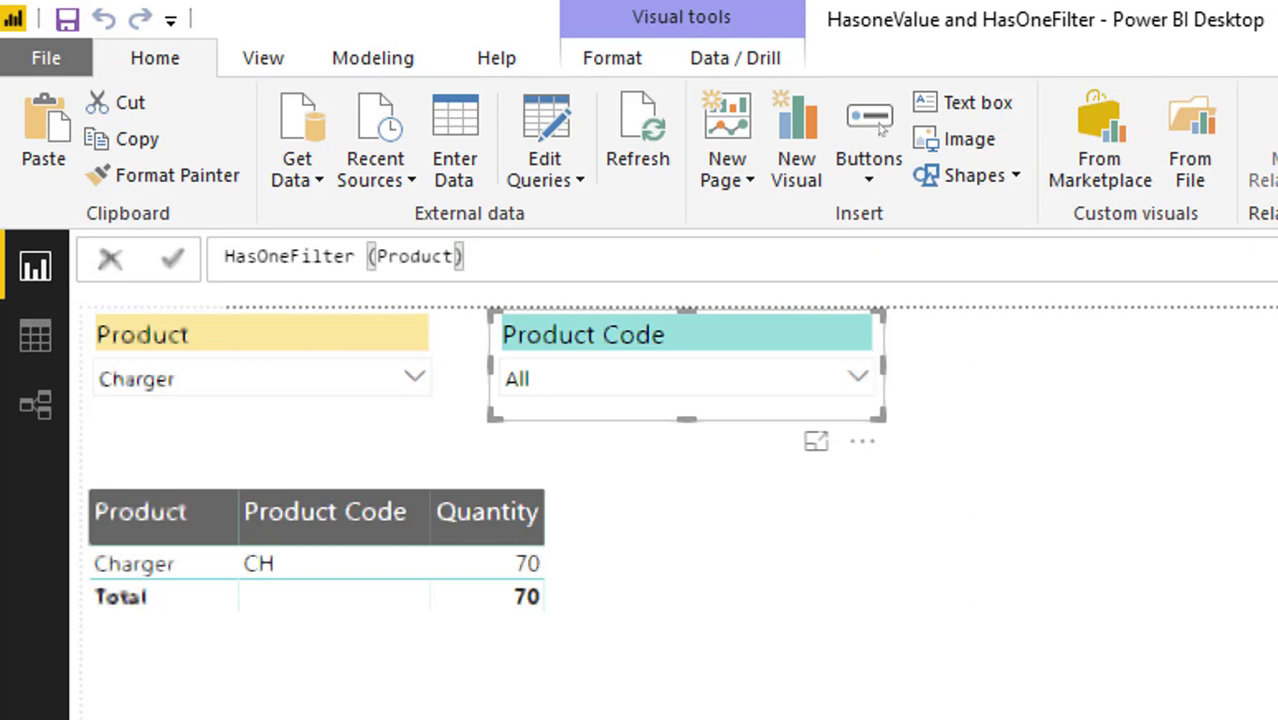
- Define the HasOneFilter (Product) measure as HASONEFILTER('Sales Table'[Product]) and commit it
{"action": "type", "text": "=has"}
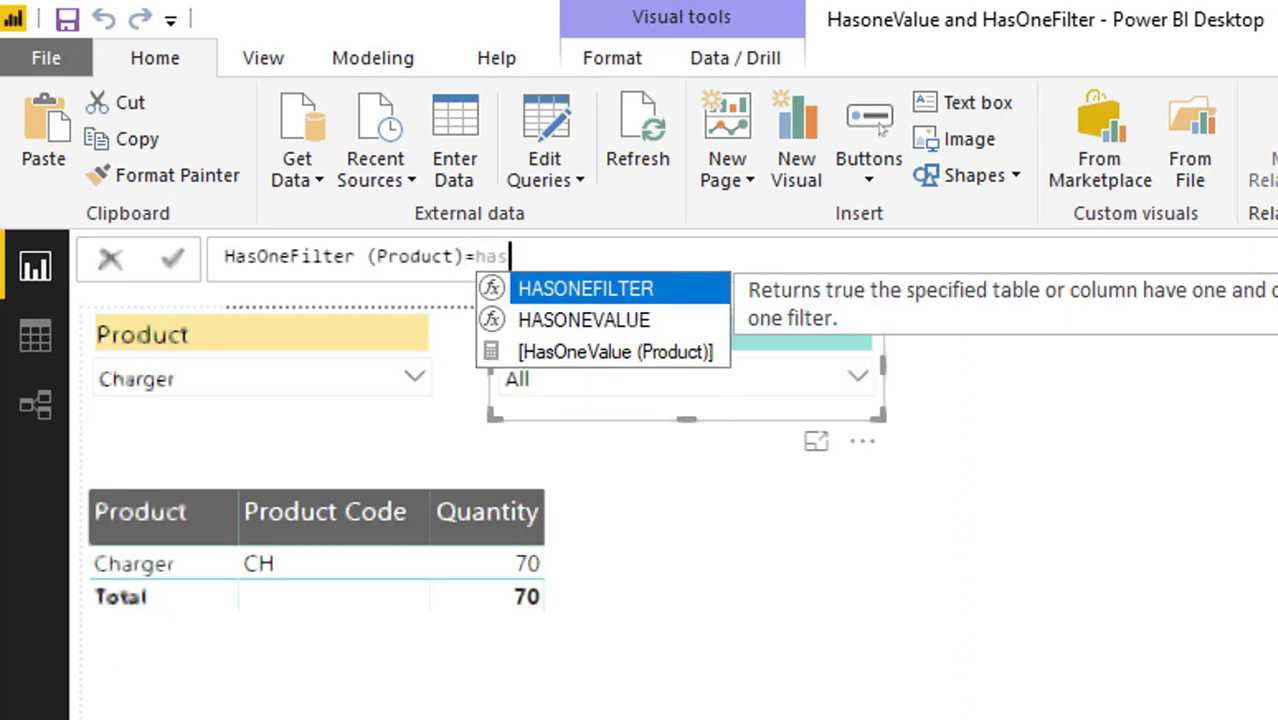
{"action": "key", "text": "Tab"}
{"action": "type", "text": "pro"}
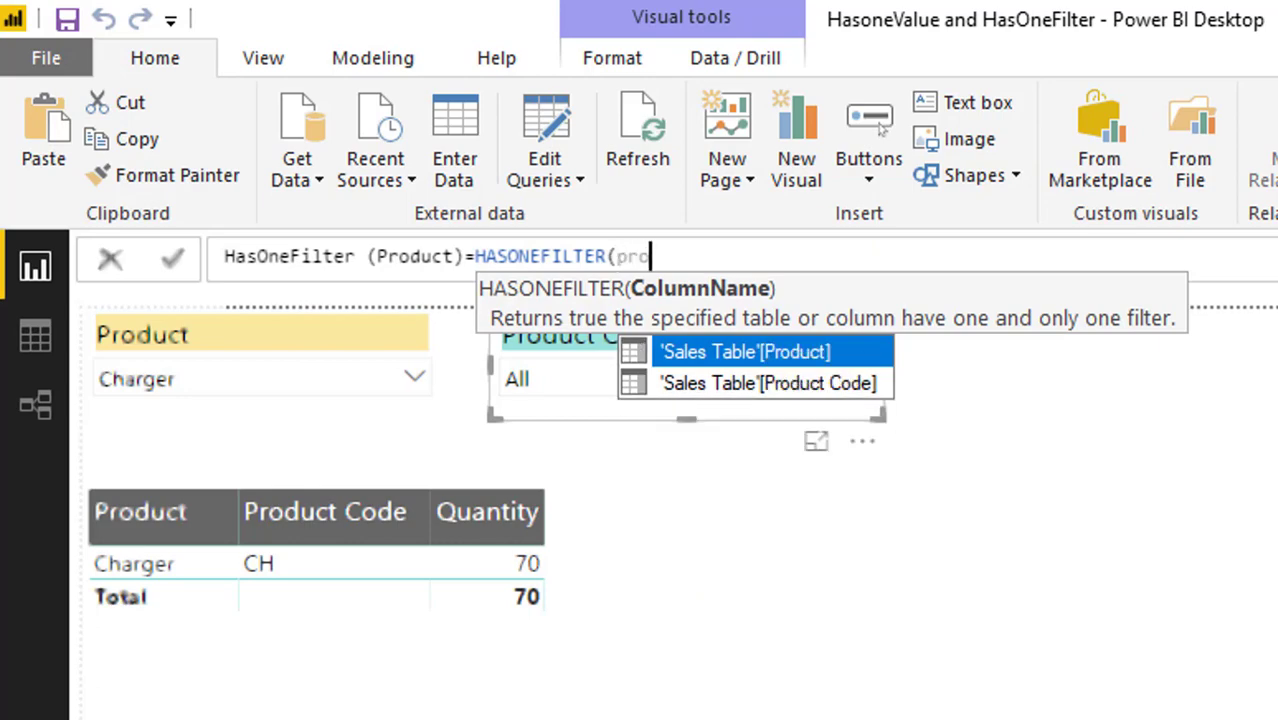
{"action": "key", "text": "Tab"}
{"action": "type", "text": ")"}
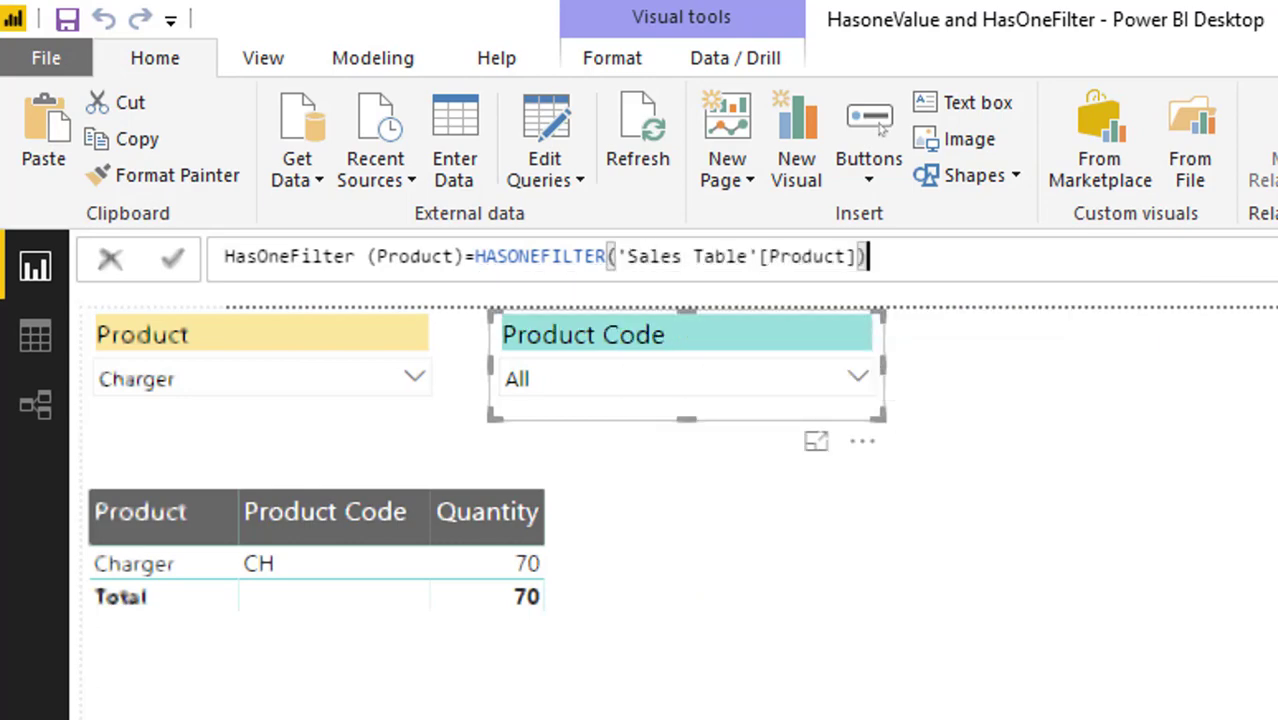
{"action": "key", "text": "Return"}
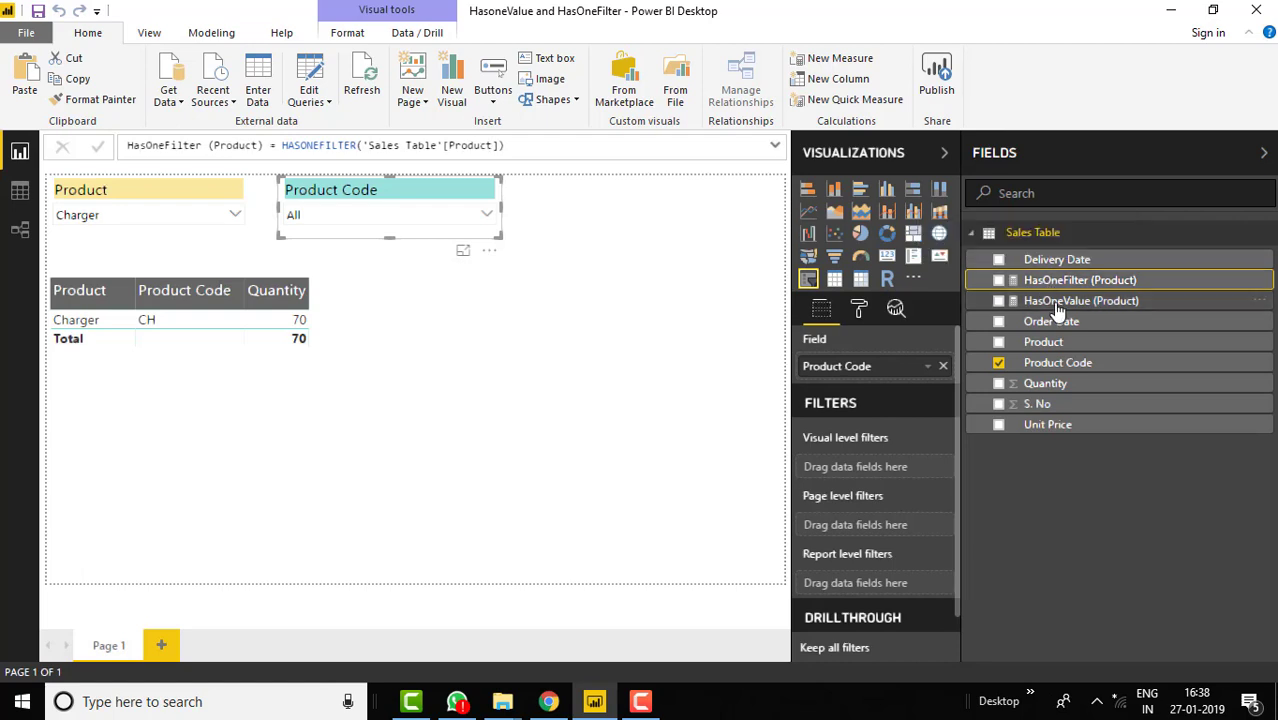
- Add a card visual for HasOneValue (Product) beside the product table and reduce the card's height
{"action": "left_click_drag", "start_coordinate": [1019, 300], "coordinate": [430, 339]}
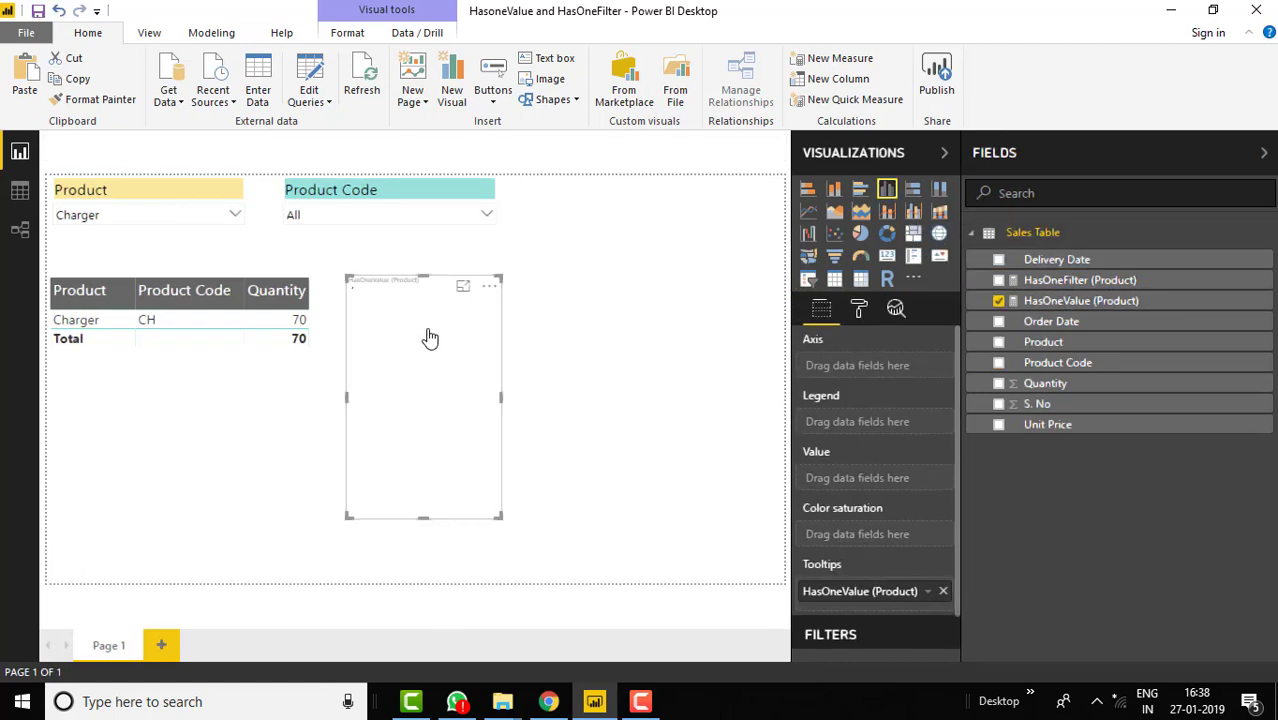
{"action": "left_click", "coordinate": [887, 256]}
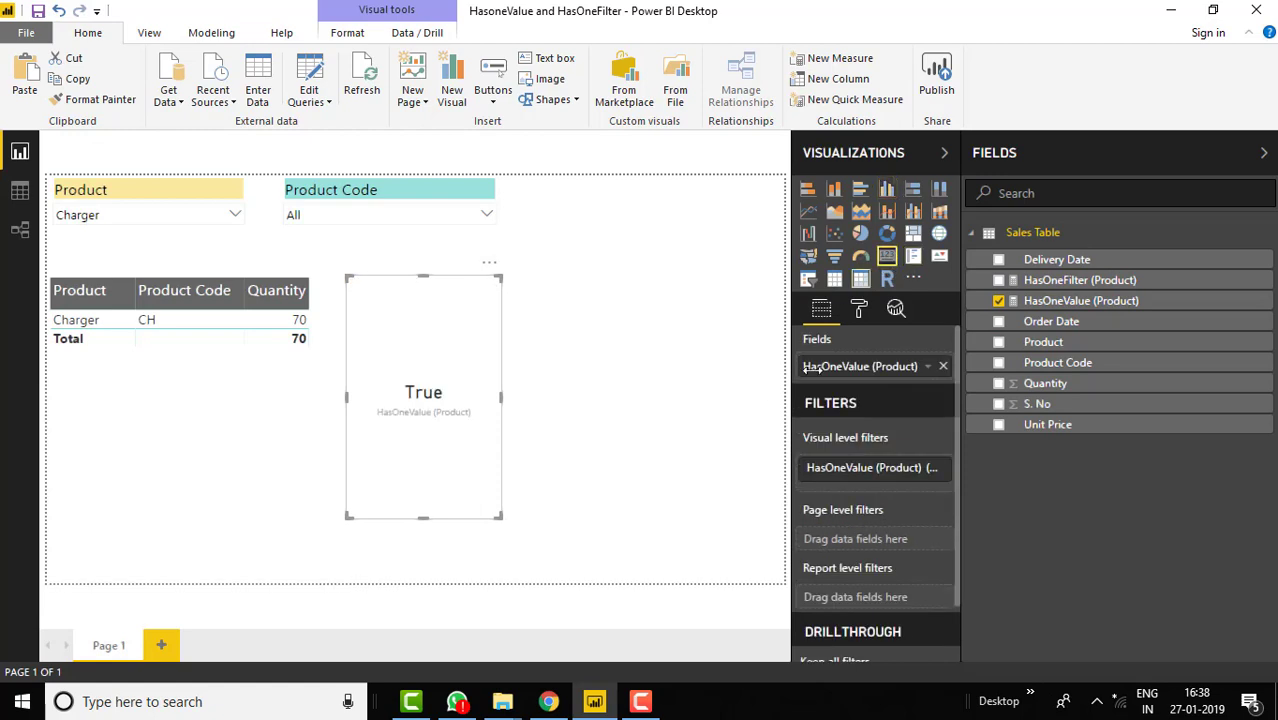
{"action": "left_click_drag", "start_coordinate": [424, 517], "coordinate": [476, 376]}
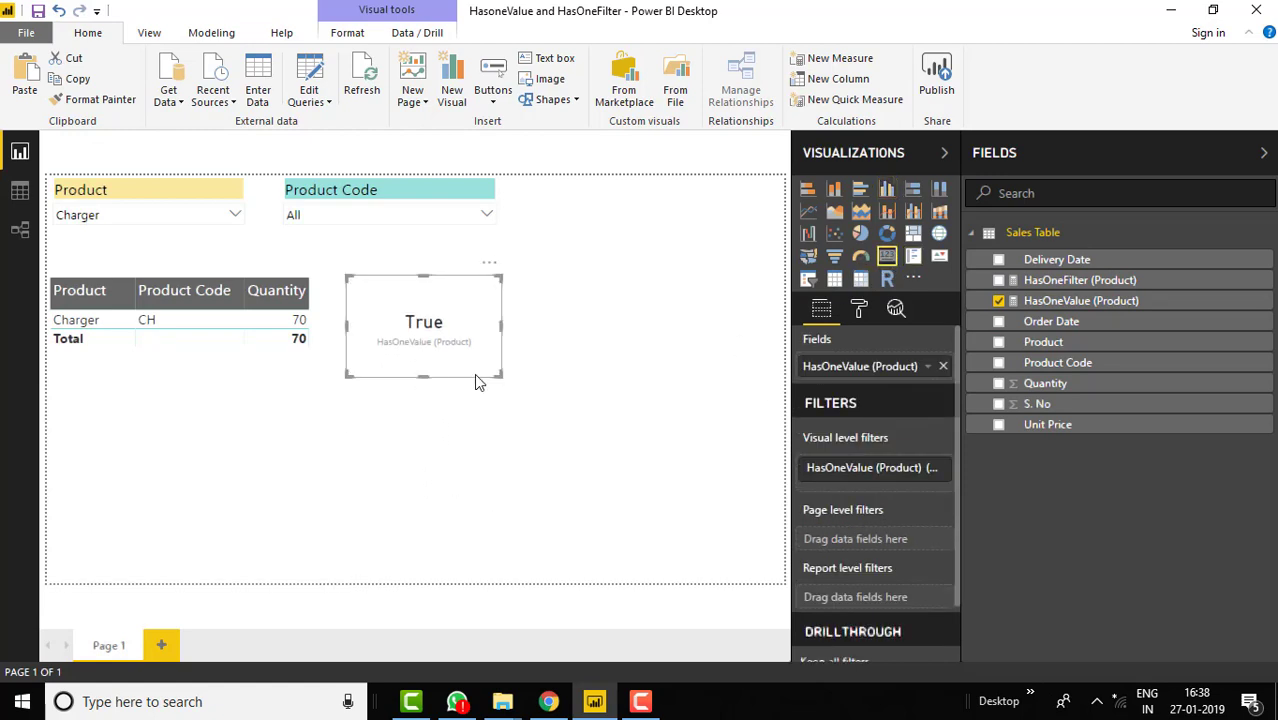
{"action": "left_click", "coordinate": [612, 296]}
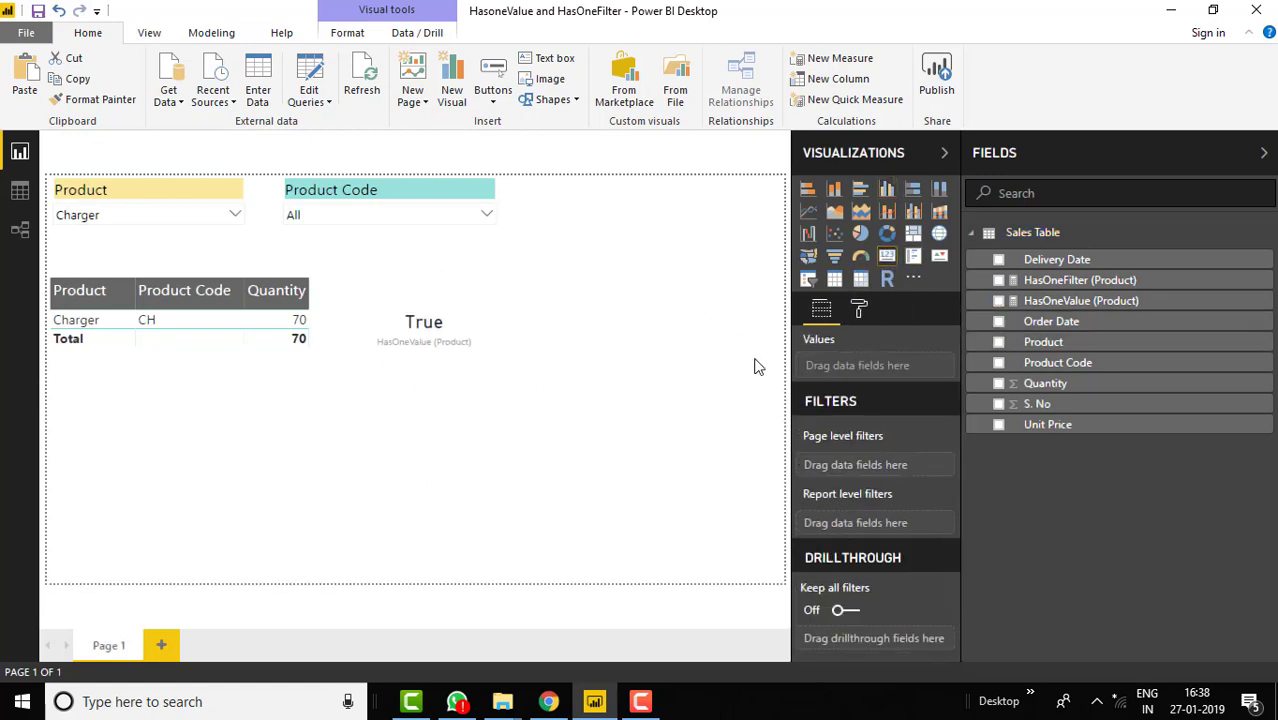
- Add a card visual for HasOneFilter (Product) beside the HasOneValue (Product) card
{"action": "left_click", "coordinate": [1052, 299]}
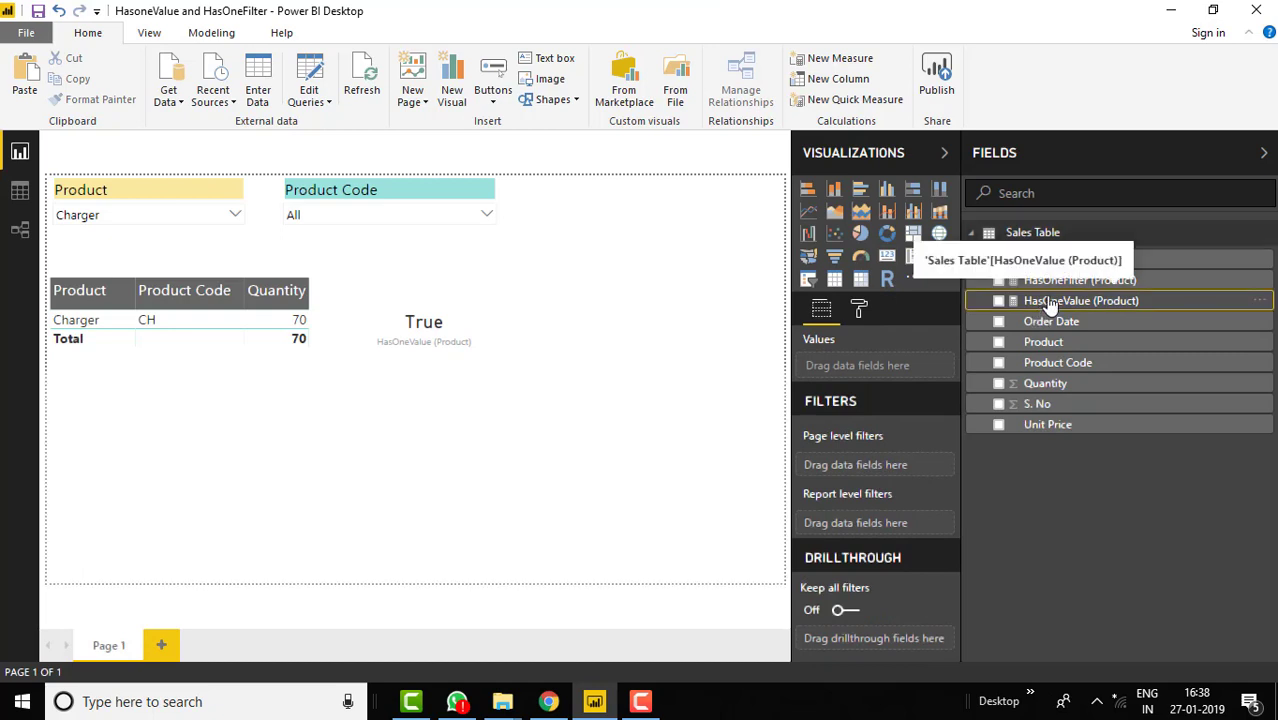
{"action": "left_click", "coordinate": [1055, 284]}
{"action": "left_click_drag", "start_coordinate": [1054, 284], "coordinate": [591, 322]}
{"action": "left_click", "coordinate": [887, 255]}
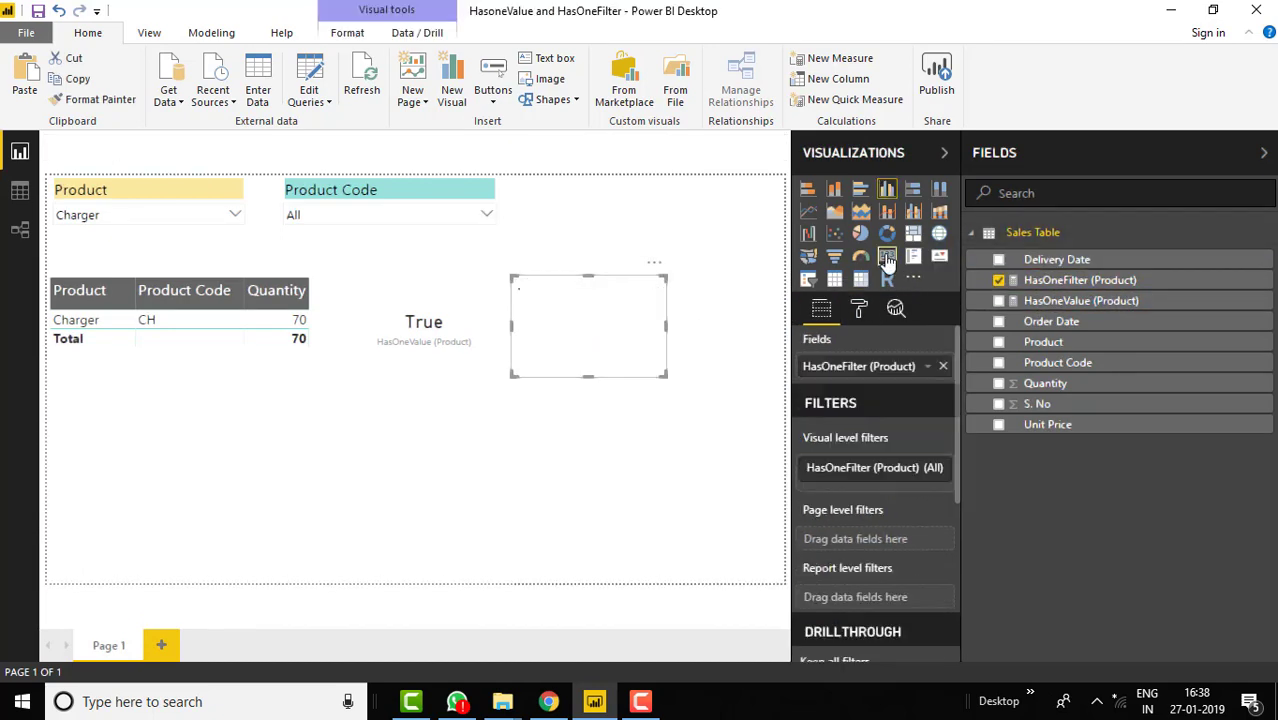
- Format the HasOneFilter (Product) card's category label with text size 18 and black colour
{"action": "left_click", "coordinate": [858, 309]}
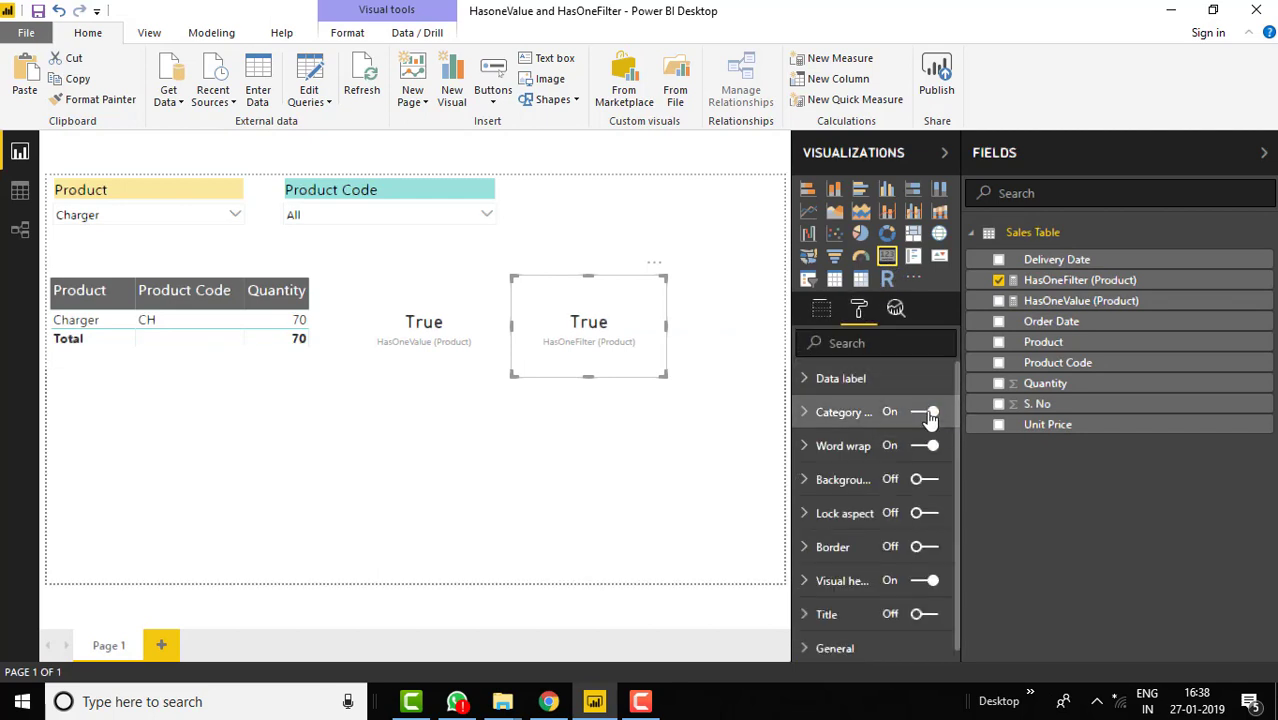
{"action": "left_click", "coordinate": [818, 413]}
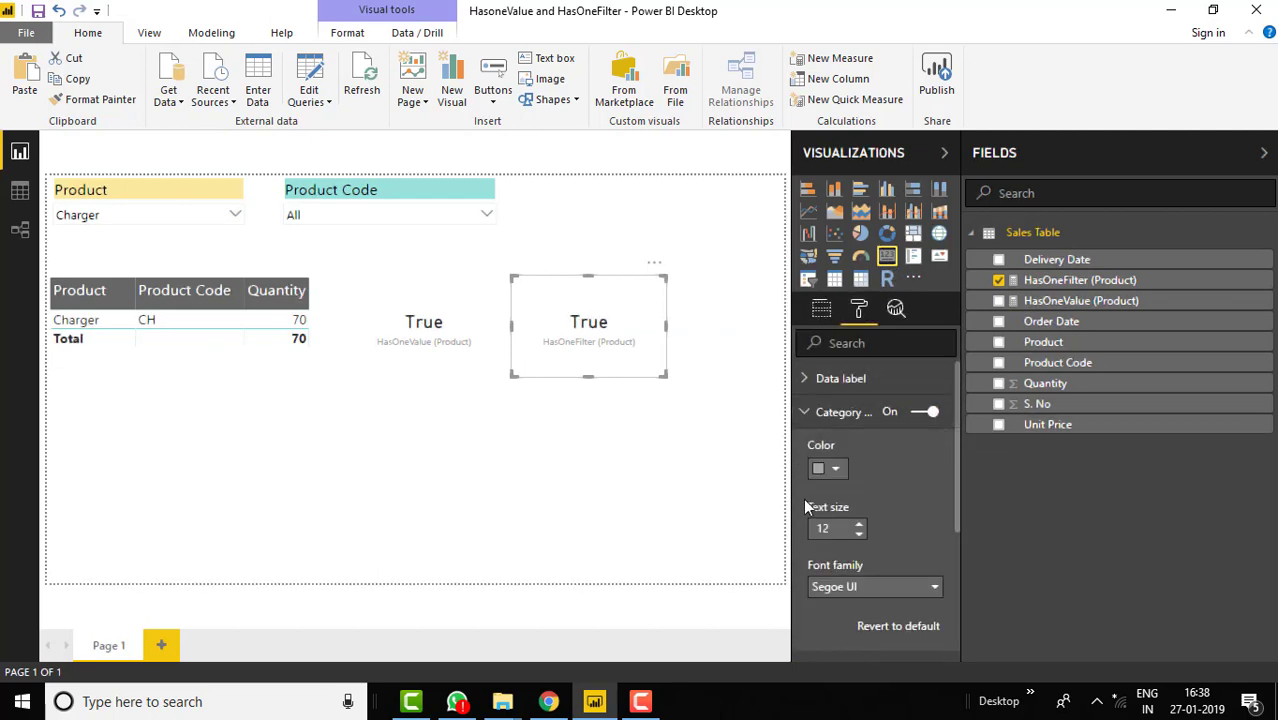
{"action": "left_click", "coordinate": [861, 524]}
{"action": "left_click", "coordinate": [861, 524]}
{"action": "left_click", "coordinate": [861, 524]}
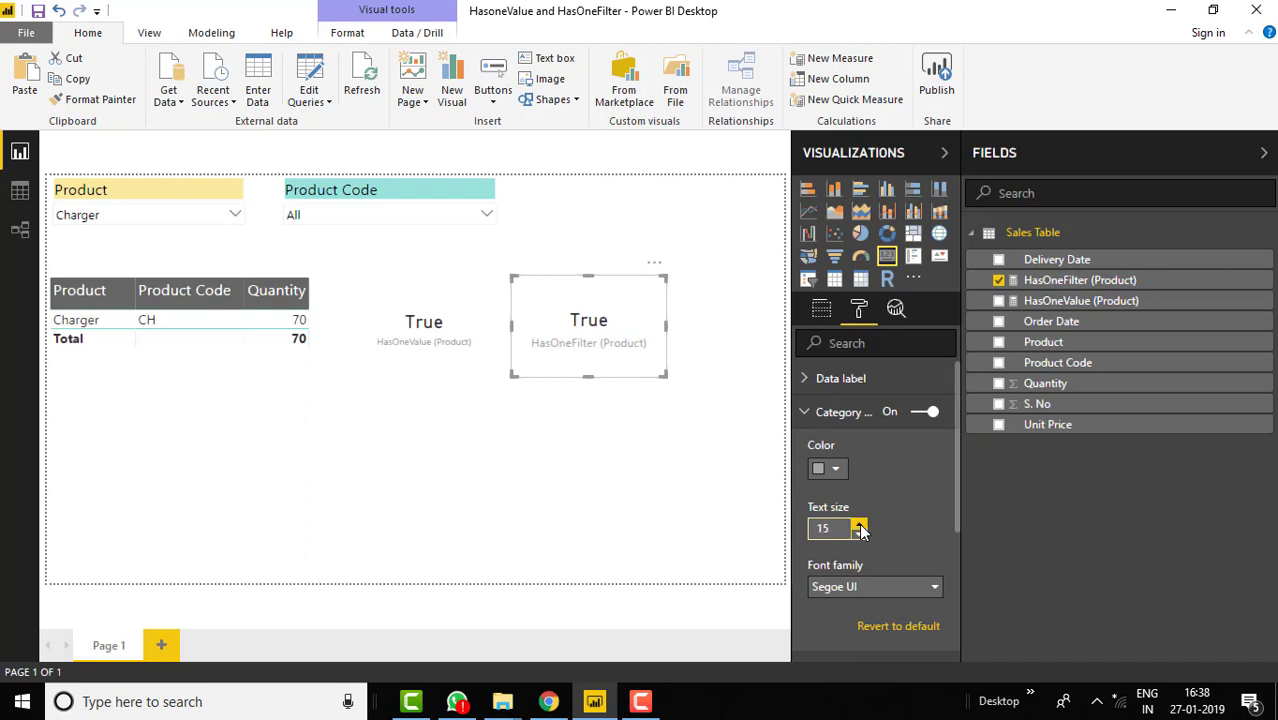
{"action": "left_click", "coordinate": [861, 524]}
{"action": "left_click", "coordinate": [861, 524]}
{"action": "left_click", "coordinate": [861, 524]}
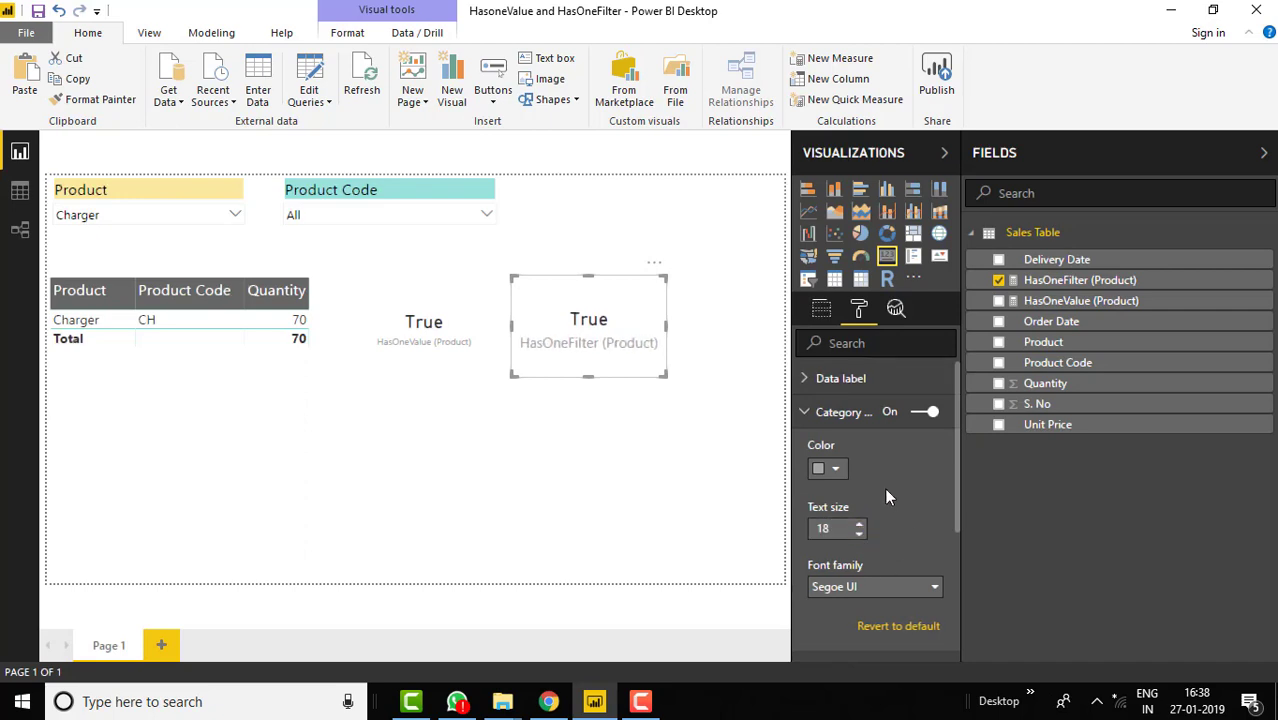
{"action": "left_click", "coordinate": [838, 469]}
{"action": "left_click", "coordinate": [834, 514]}
- Format the HasOneValue (Product) card's category label in black with text size 18
{"action": "left_click", "coordinate": [420, 287]}
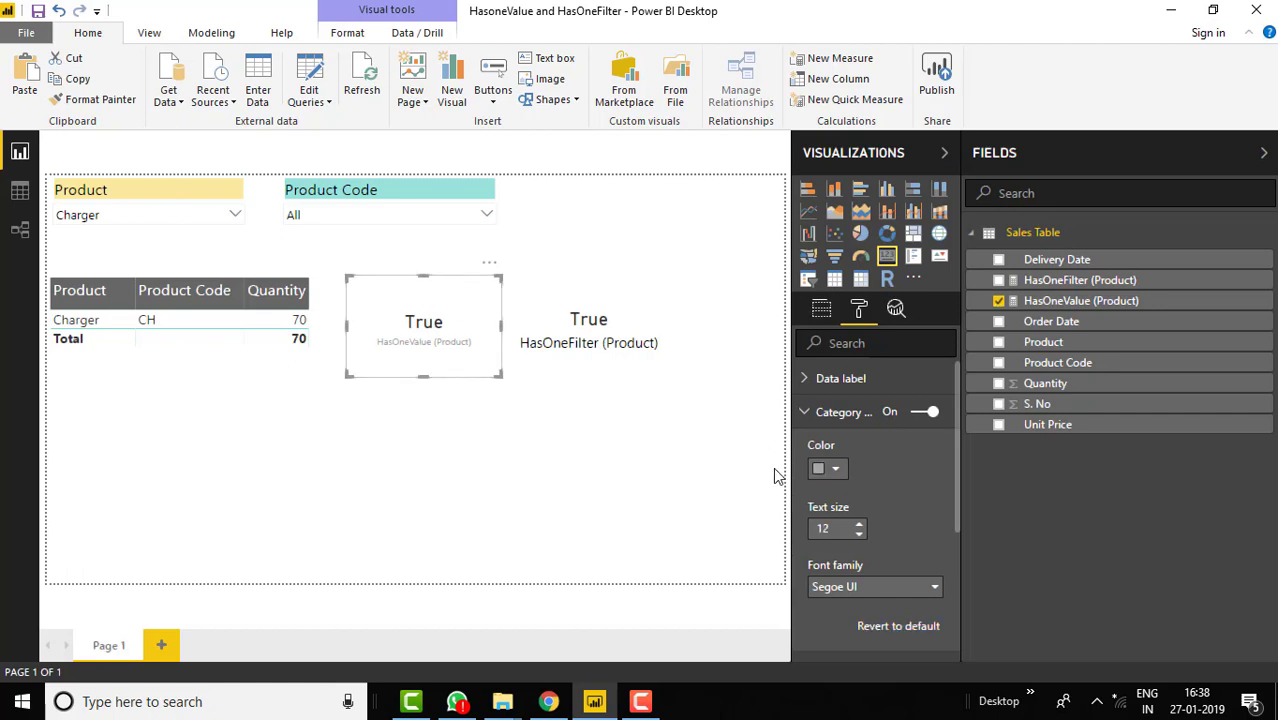
{"action": "left_click", "coordinate": [835, 472]}
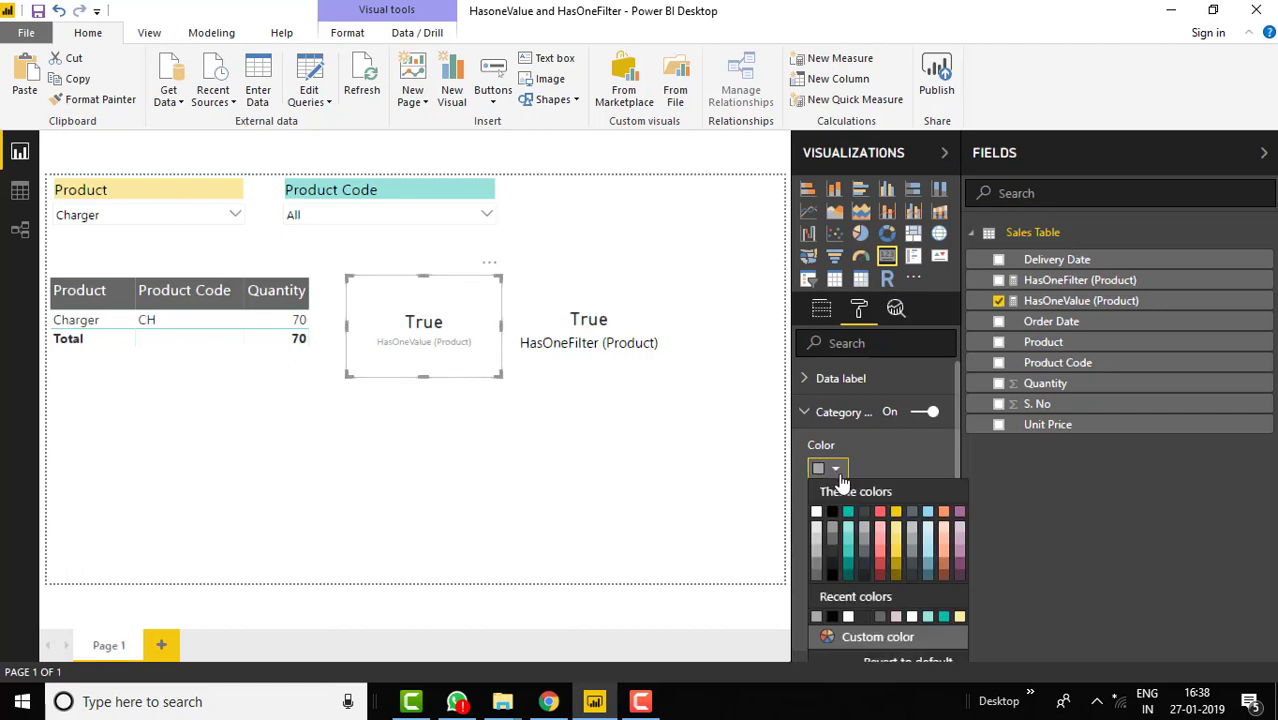
{"action": "left_click", "coordinate": [831, 516]}
{"action": "left_click", "coordinate": [859, 525]}
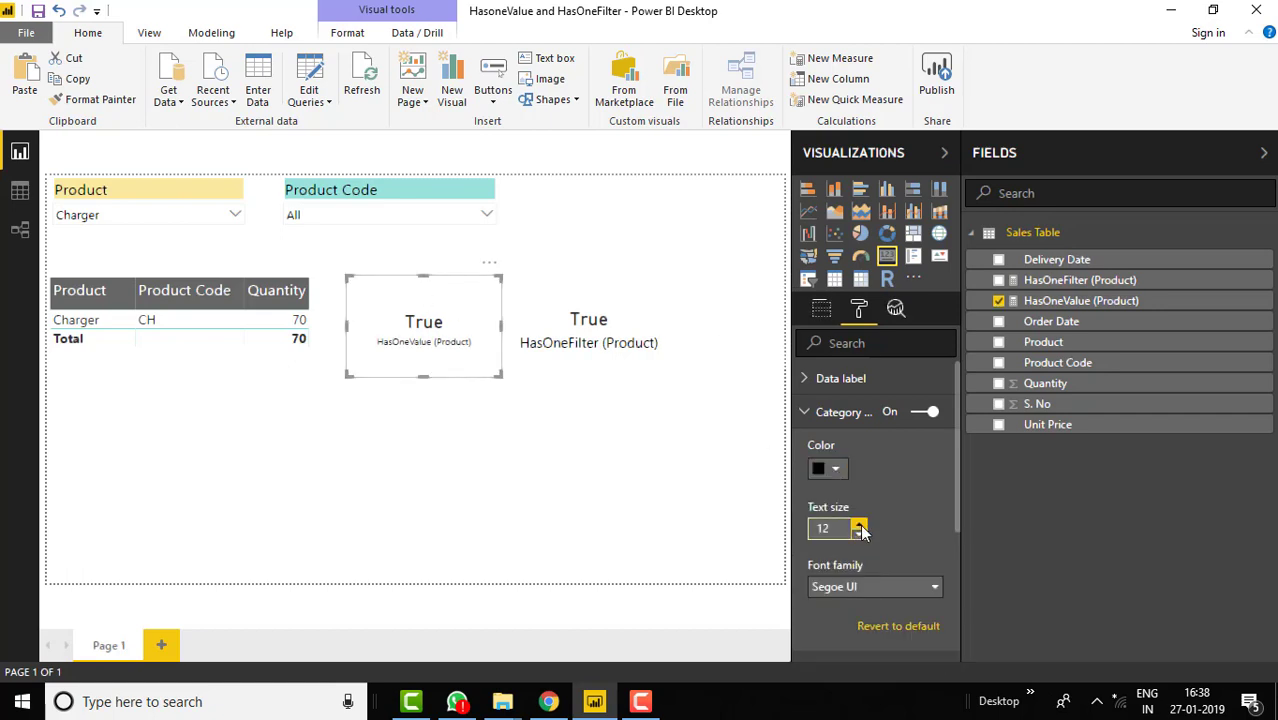
{"action": "left_click", "coordinate": [859, 525]}
{"action": "left_click", "coordinate": [859, 525]}
{"action": "left_click", "coordinate": [859, 525]}
{"action": "left_click", "coordinate": [859, 525]}
{"action": "left_click", "coordinate": [859, 525]}
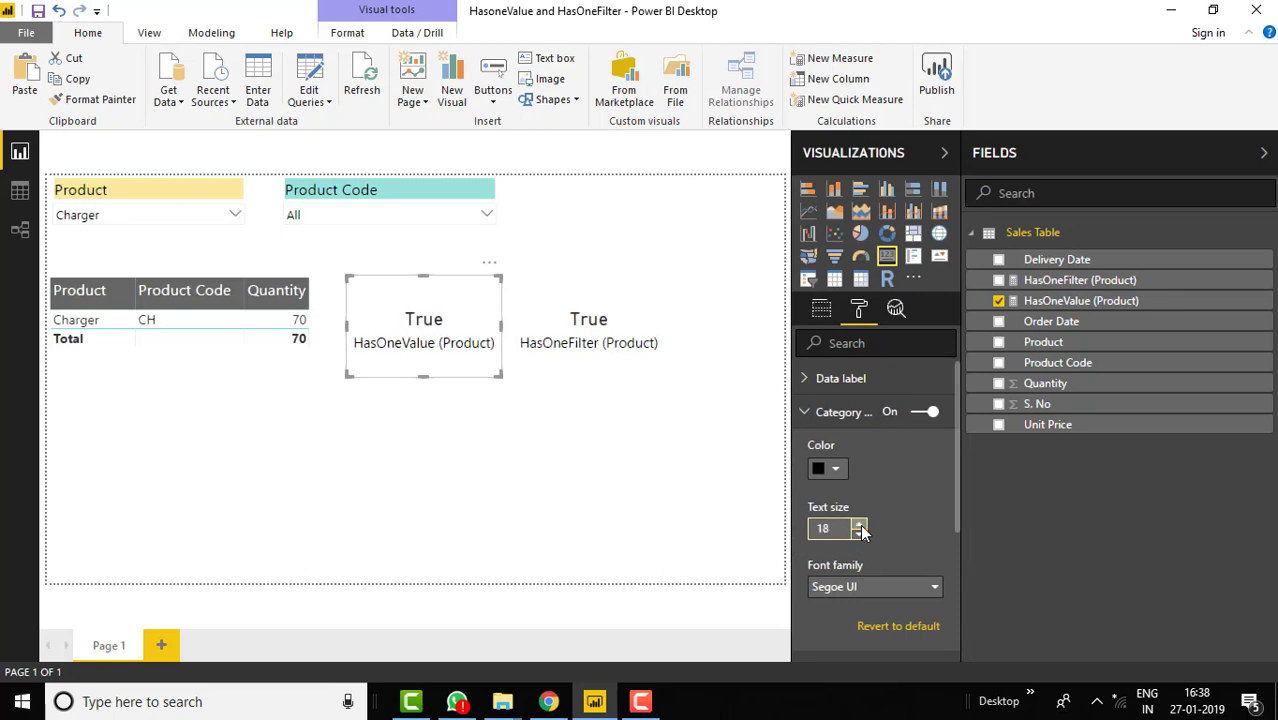
{"action": "left_click", "coordinate": [815, 413]}
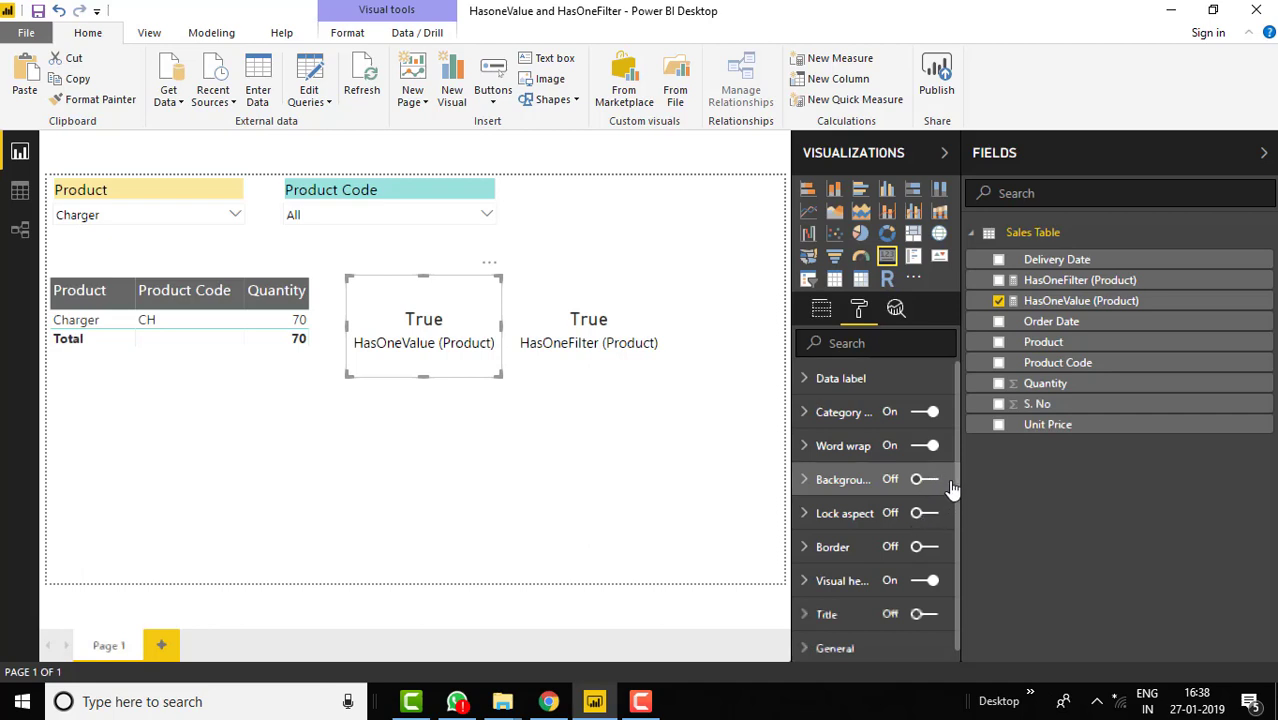
- Turn on the HasOneValue (Product) card's background and colour it light red
{"action": "left_click", "coordinate": [939, 490]}
{"action": "left_click", "coordinate": [931, 481]}
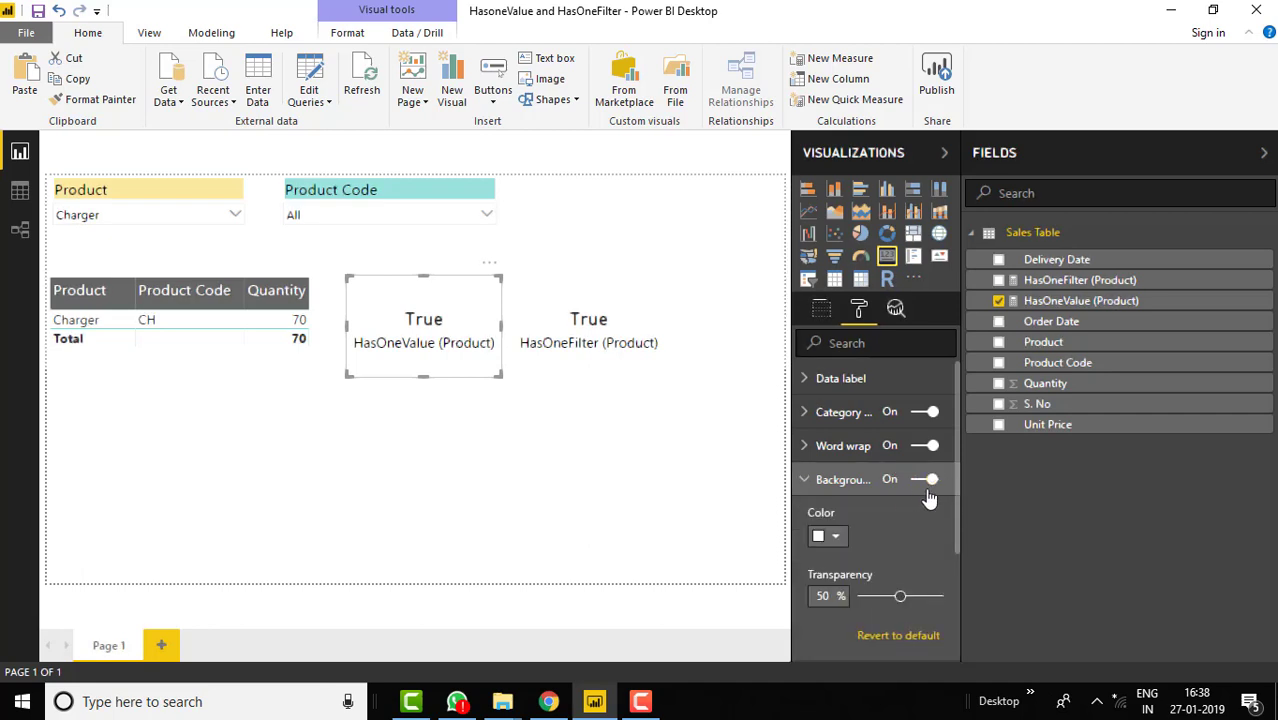
{"action": "left_click", "coordinate": [828, 536]}
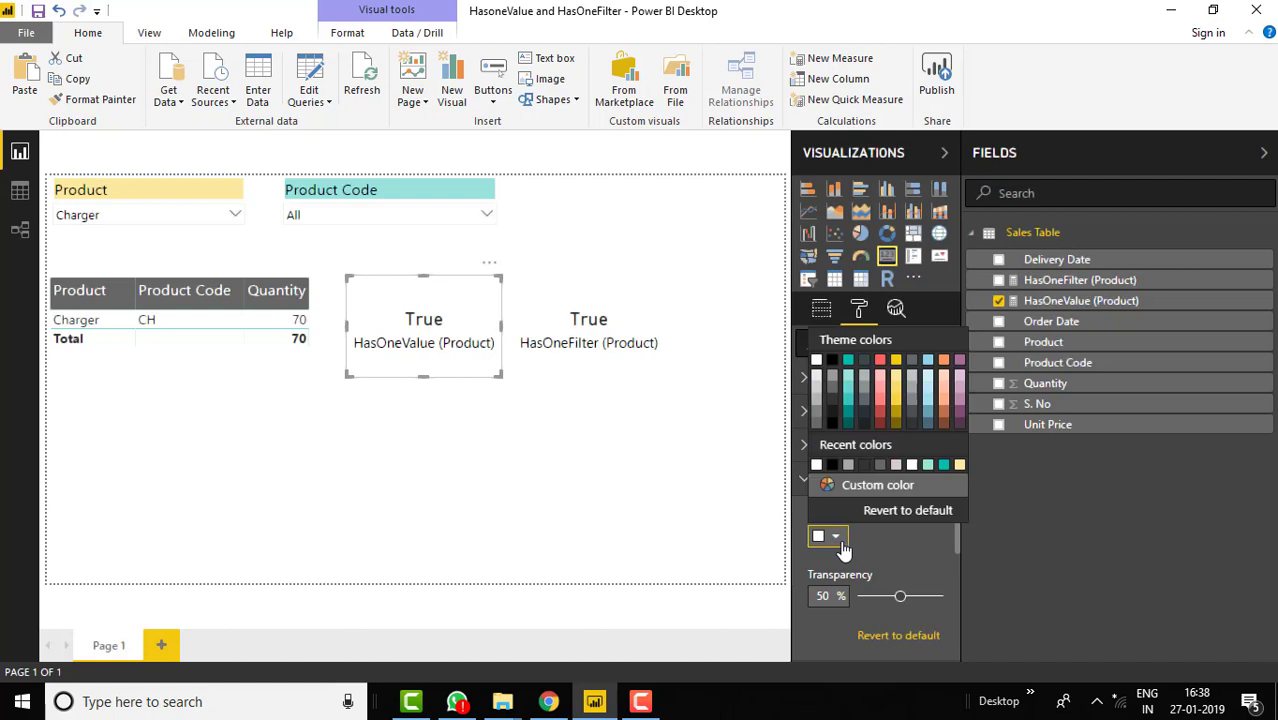
{"action": "left_click", "coordinate": [880, 375]}
- Turn on the HasOneFilter (Product) card's background and colour it light yellow
{"action": "left_click", "coordinate": [668, 315]}
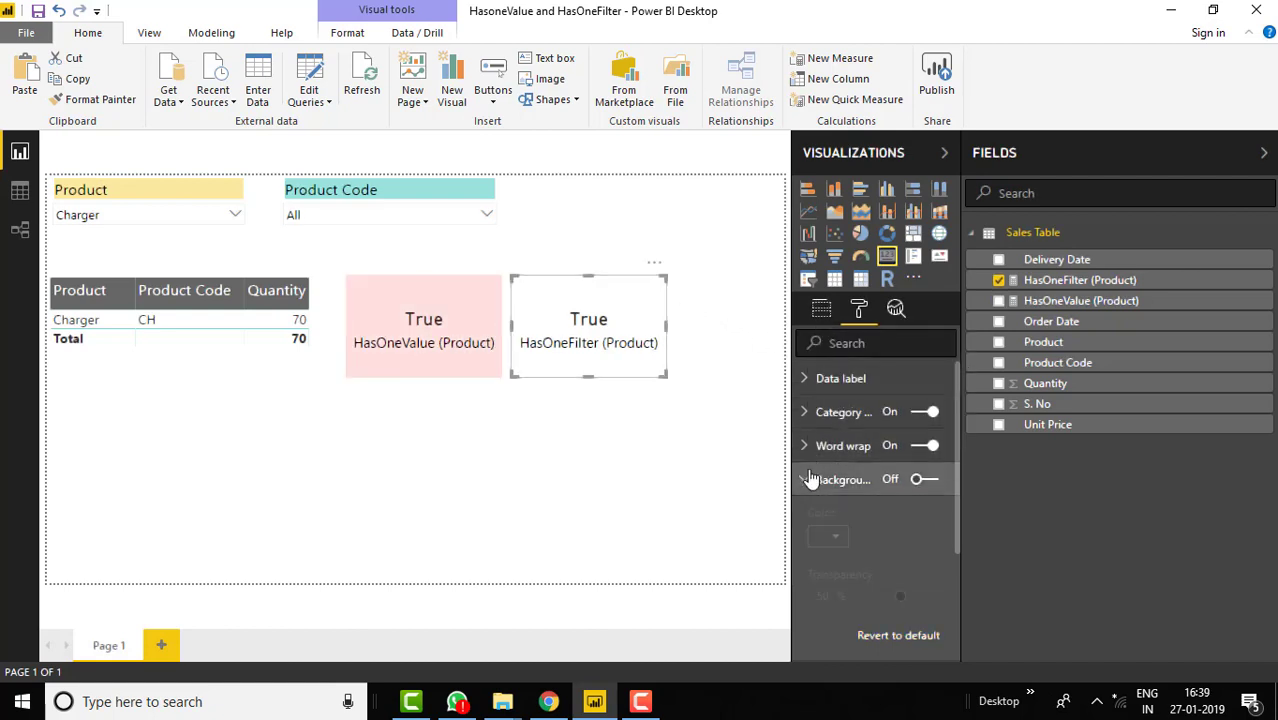
{"action": "left_click", "coordinate": [925, 480]}
{"action": "left_click", "coordinate": [836, 536]}
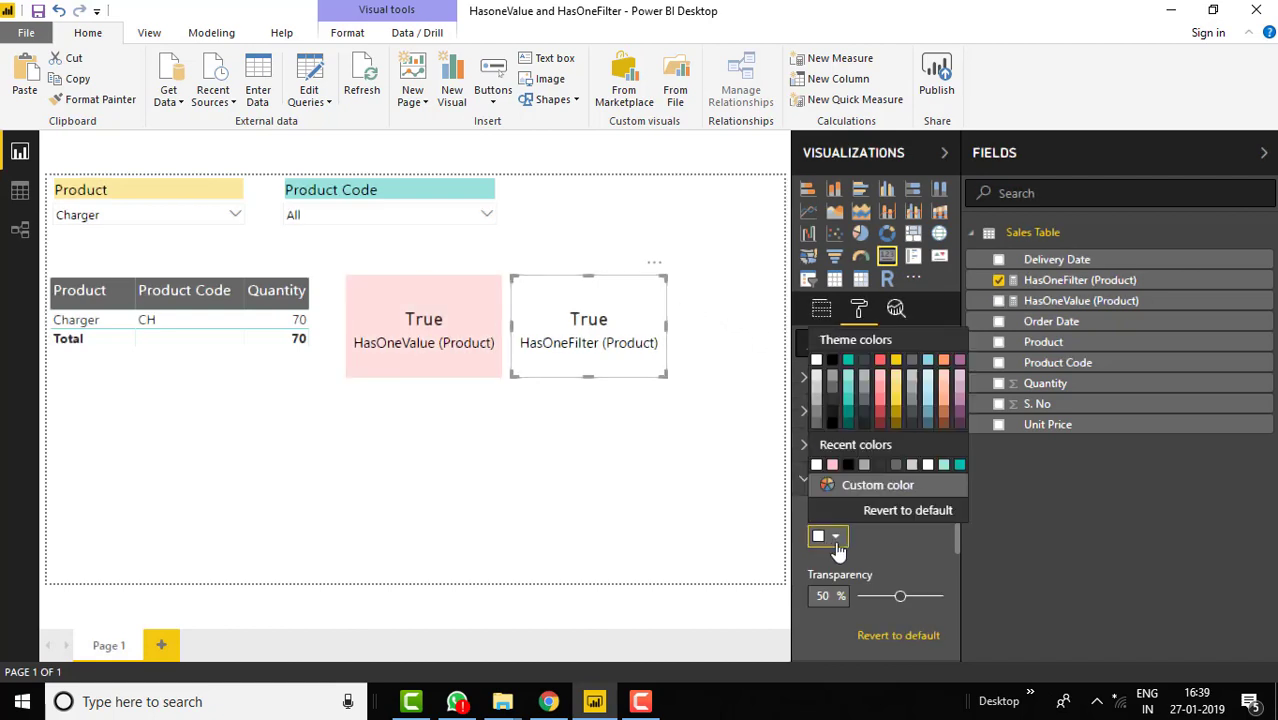
{"action": "left_click", "coordinate": [896, 375]}
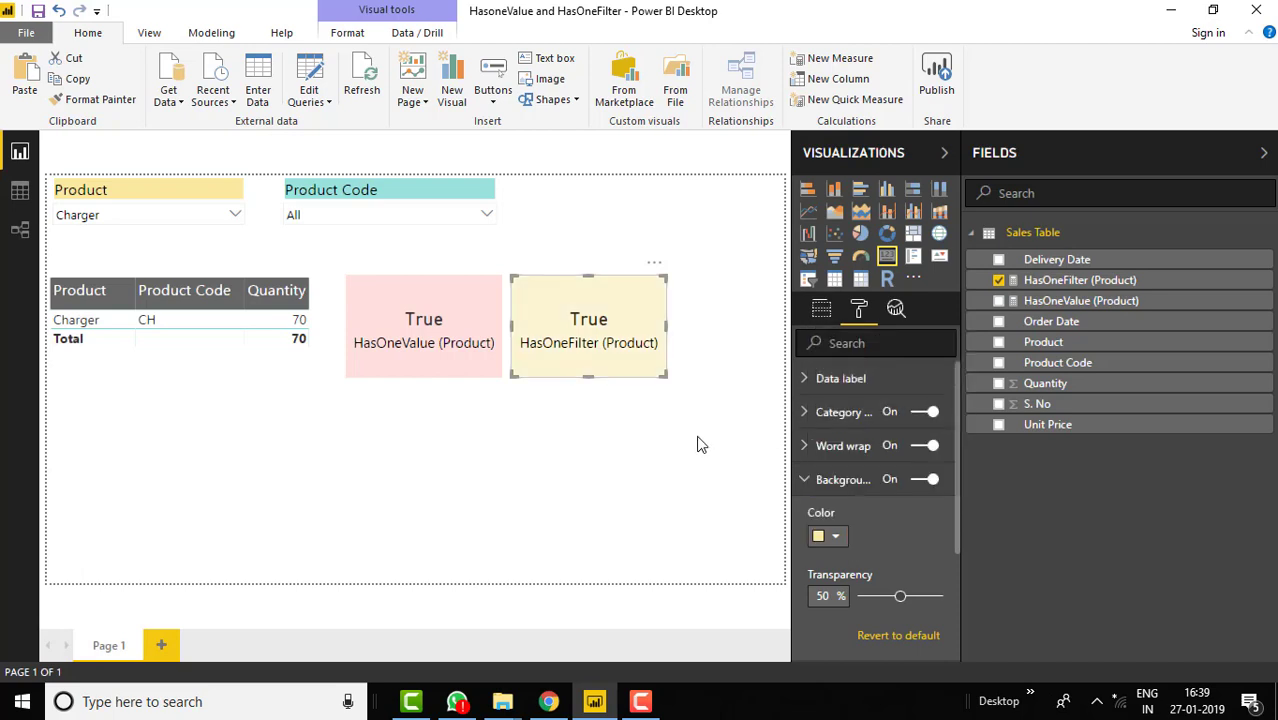
- Deselect the card and collapse the Visualizations and Fields panes to enlarge the report canvas
{"action": "left_click", "coordinate": [728, 340]}
{"action": "left_click", "coordinate": [944, 152]}
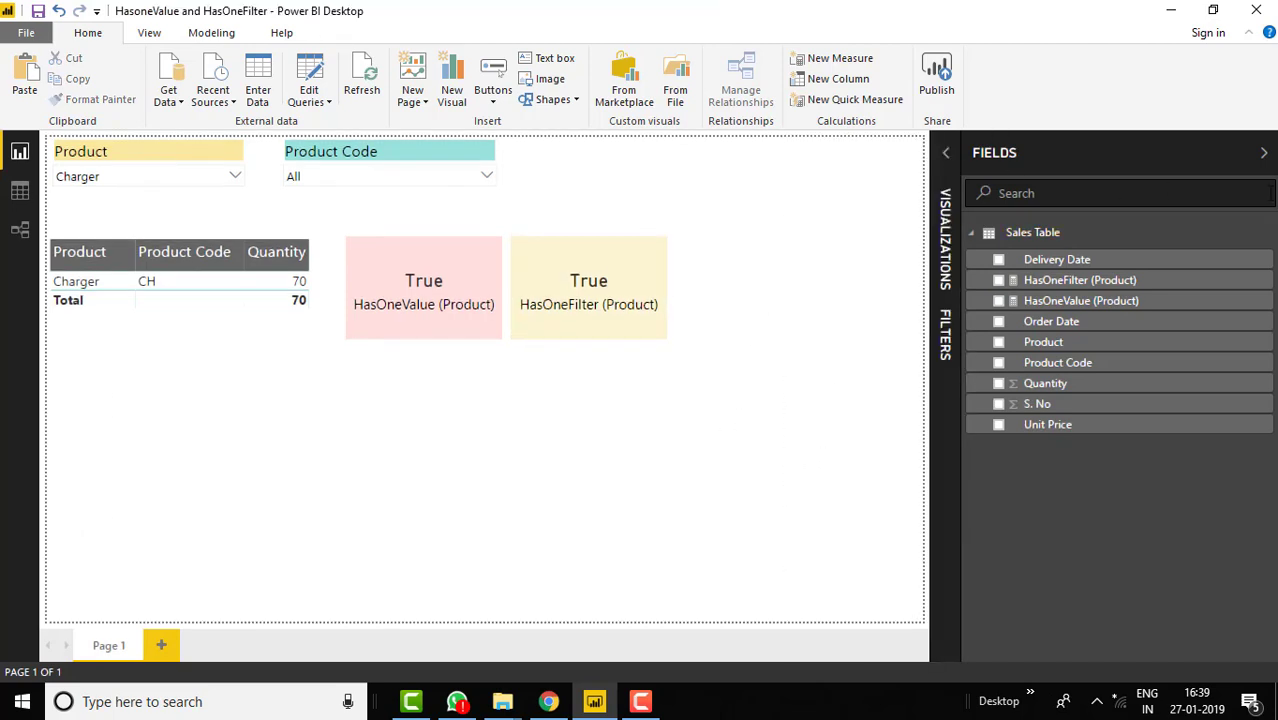
{"action": "left_click", "coordinate": [1265, 156]}
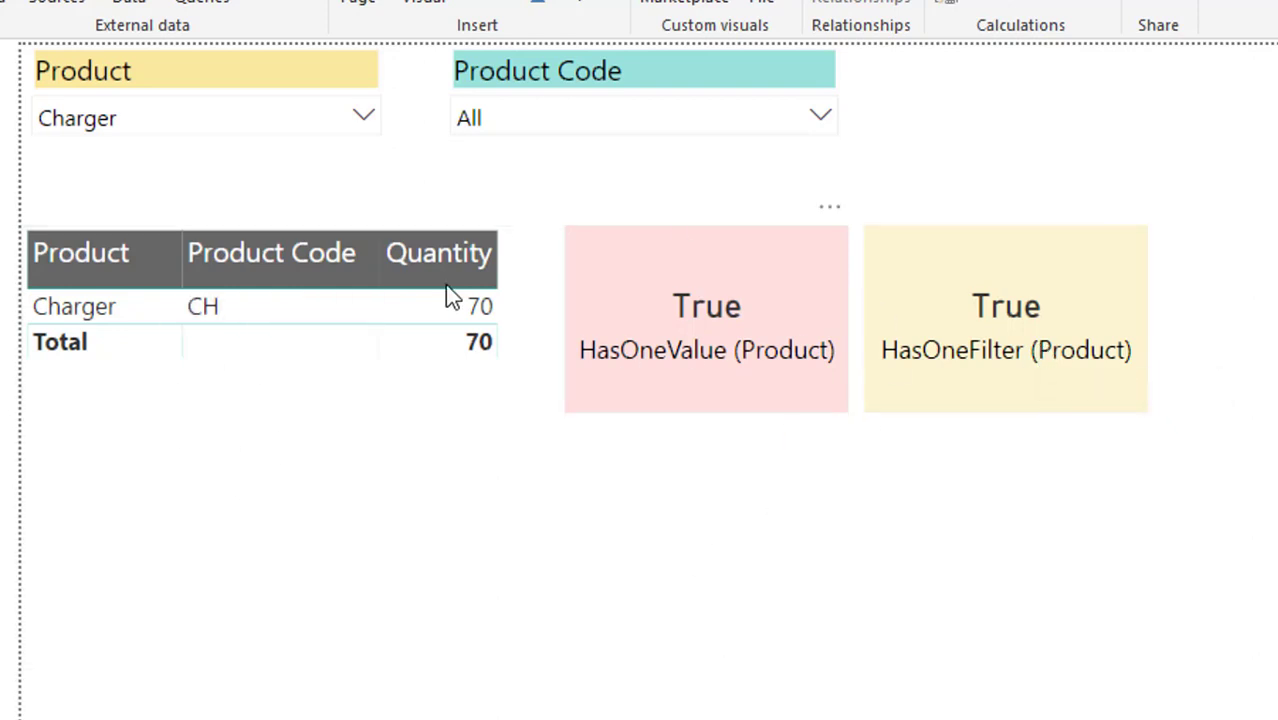
- Add Headphone to the Charger selection in the Product slicer to test both cards with two products
{"action": "left_click", "coordinate": [231, 60]}
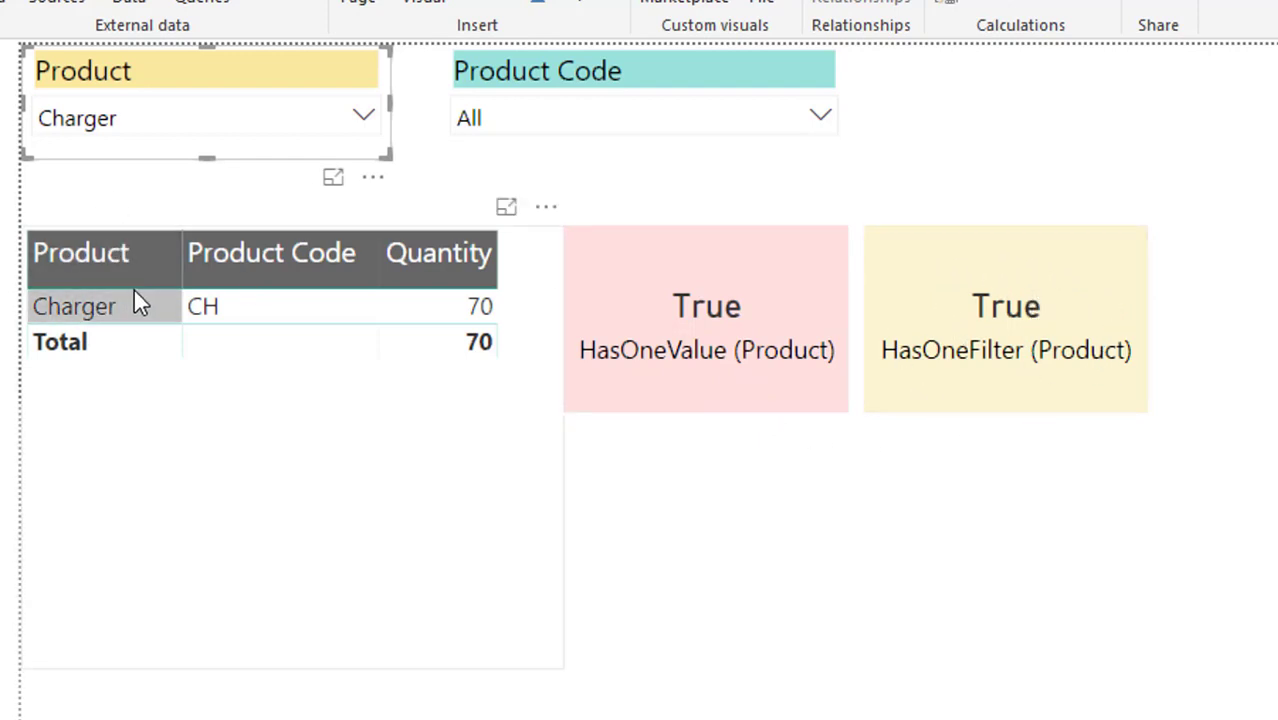
{"action": "left_click", "coordinate": [362, 120]}
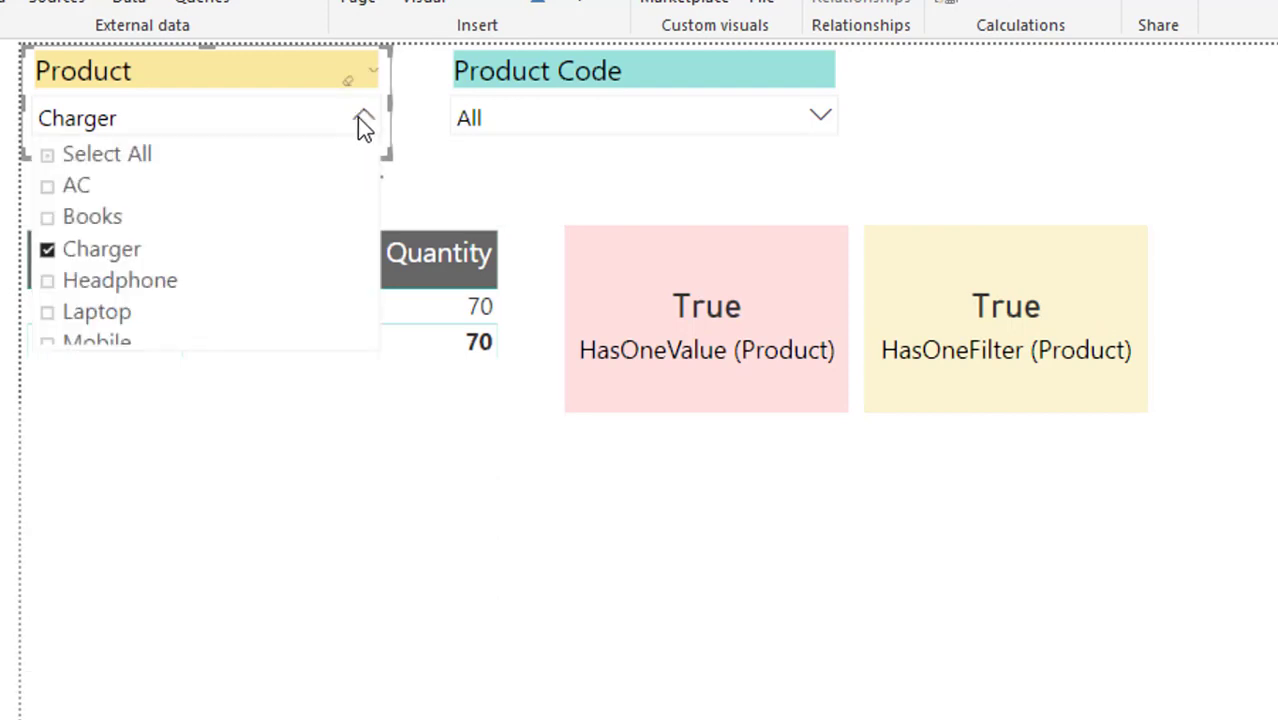
{"action": "left_click", "coordinate": [48, 282]}
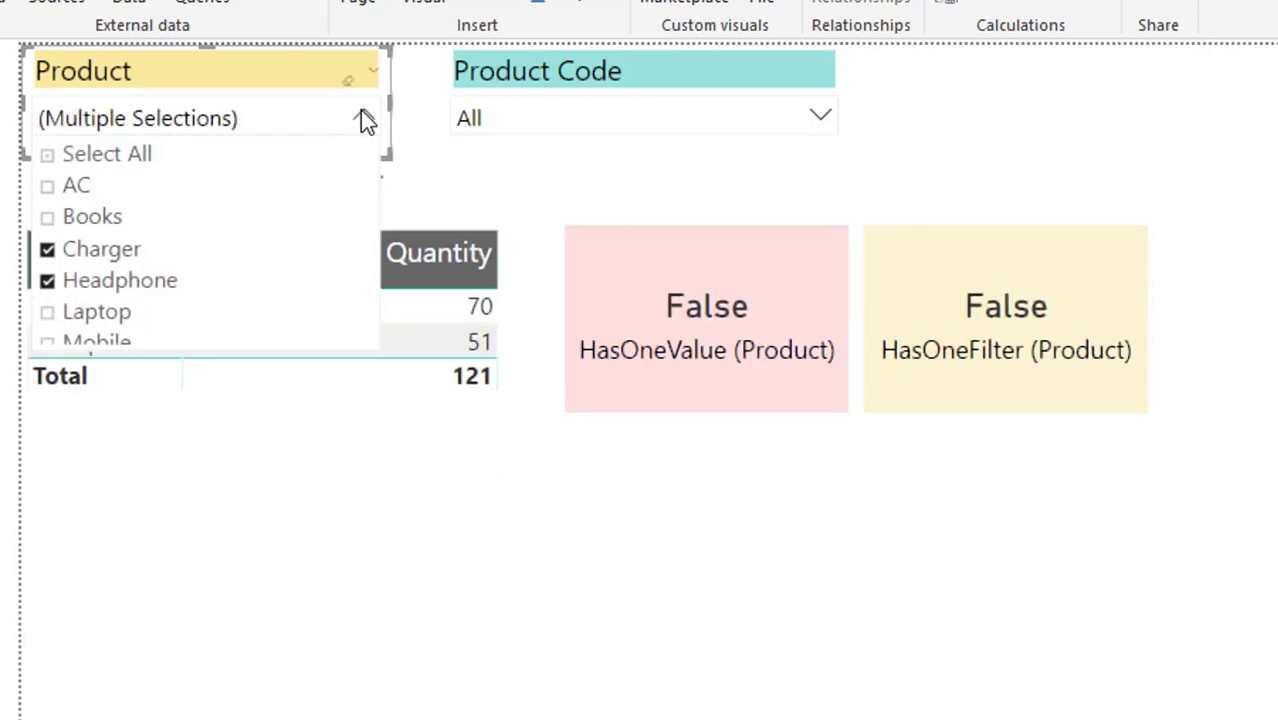
{"action": "left_click", "coordinate": [361, 118]}
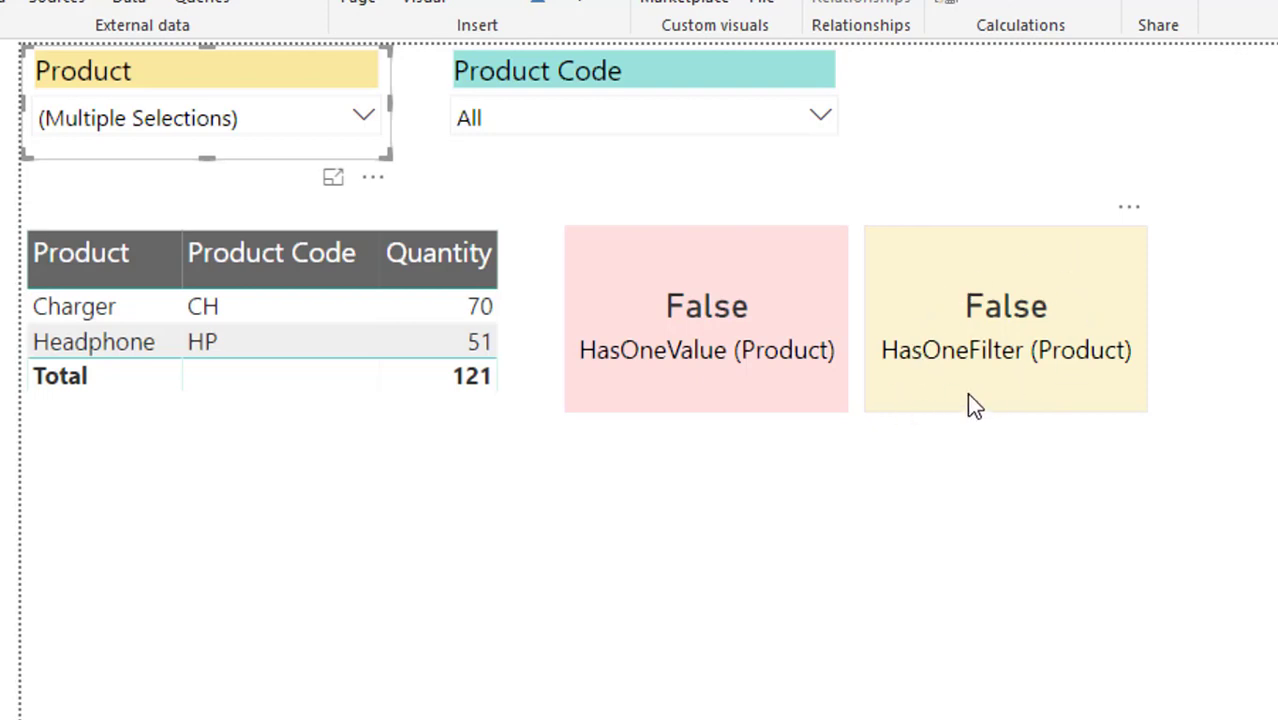
- Select all products in the Product slicer and close its list
{"action": "left_click", "coordinate": [357, 120]}
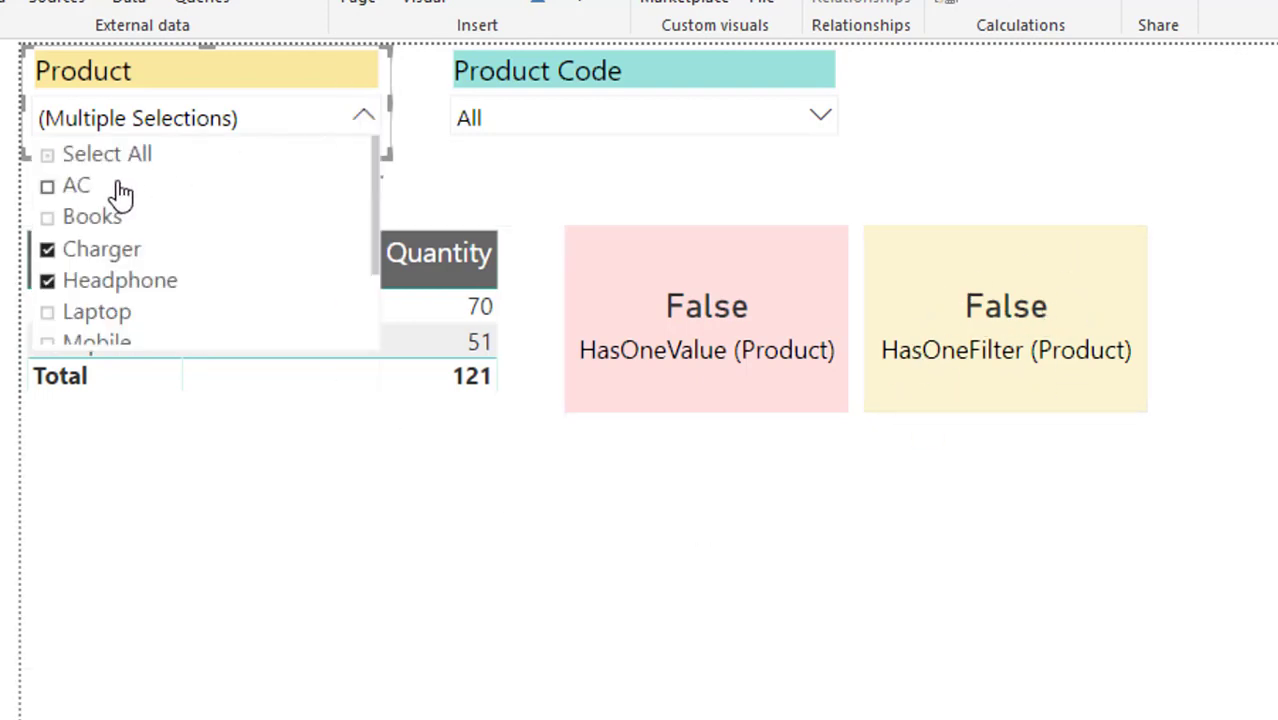
{"action": "left_click", "coordinate": [55, 165]}
{"action": "left_click", "coordinate": [360, 118]}
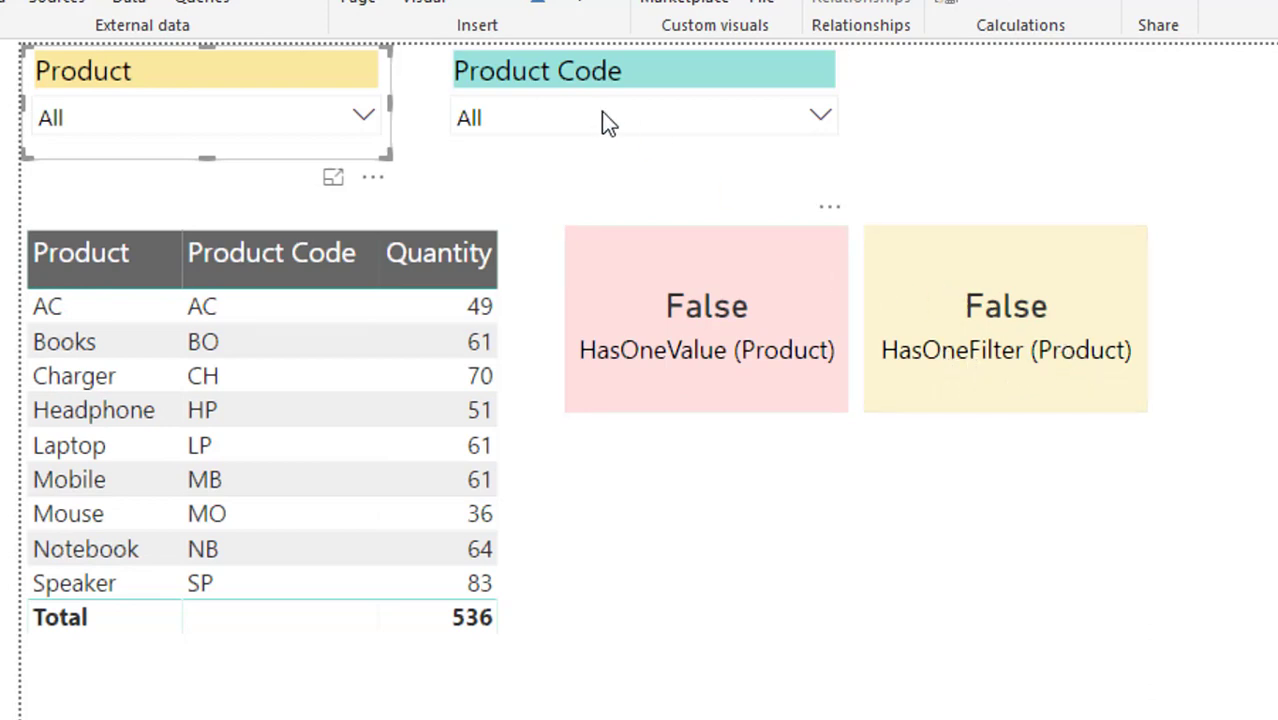
- Clear the Product Code slicer's full selection and filter the report to code CH only
{"action": "left_click", "coordinate": [552, 76]}
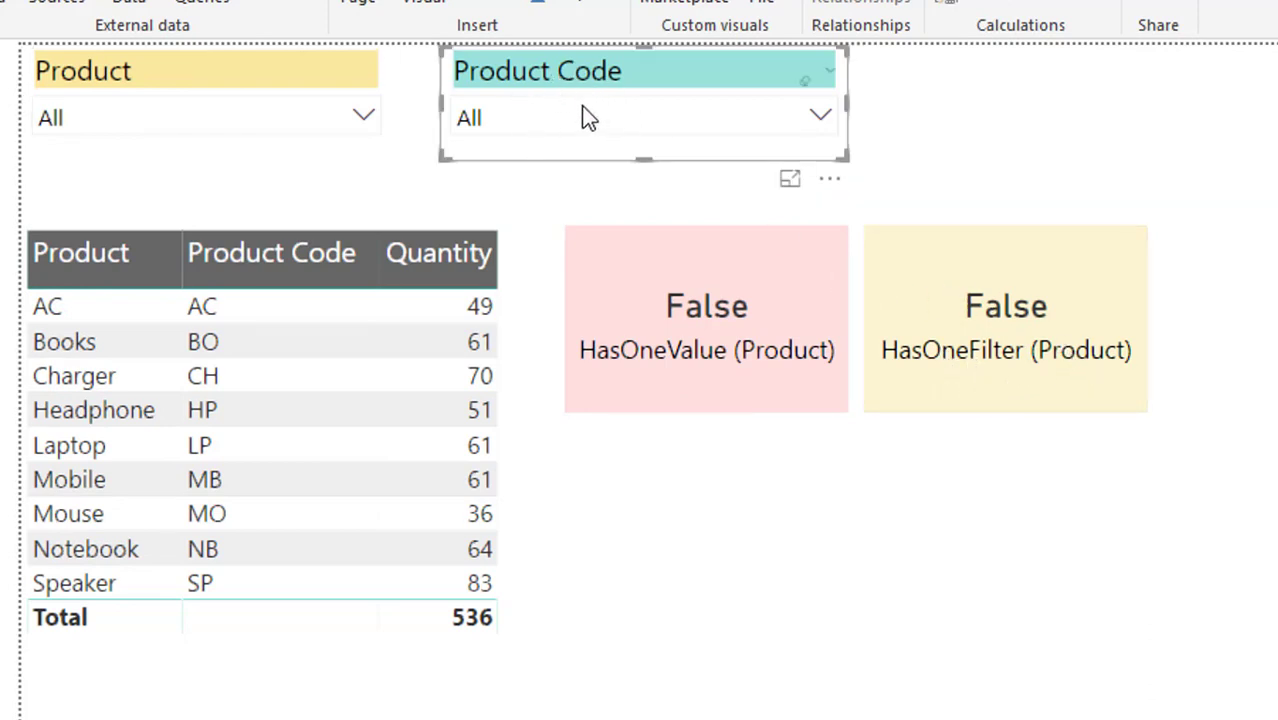
{"action": "left_click", "coordinate": [821, 117]}
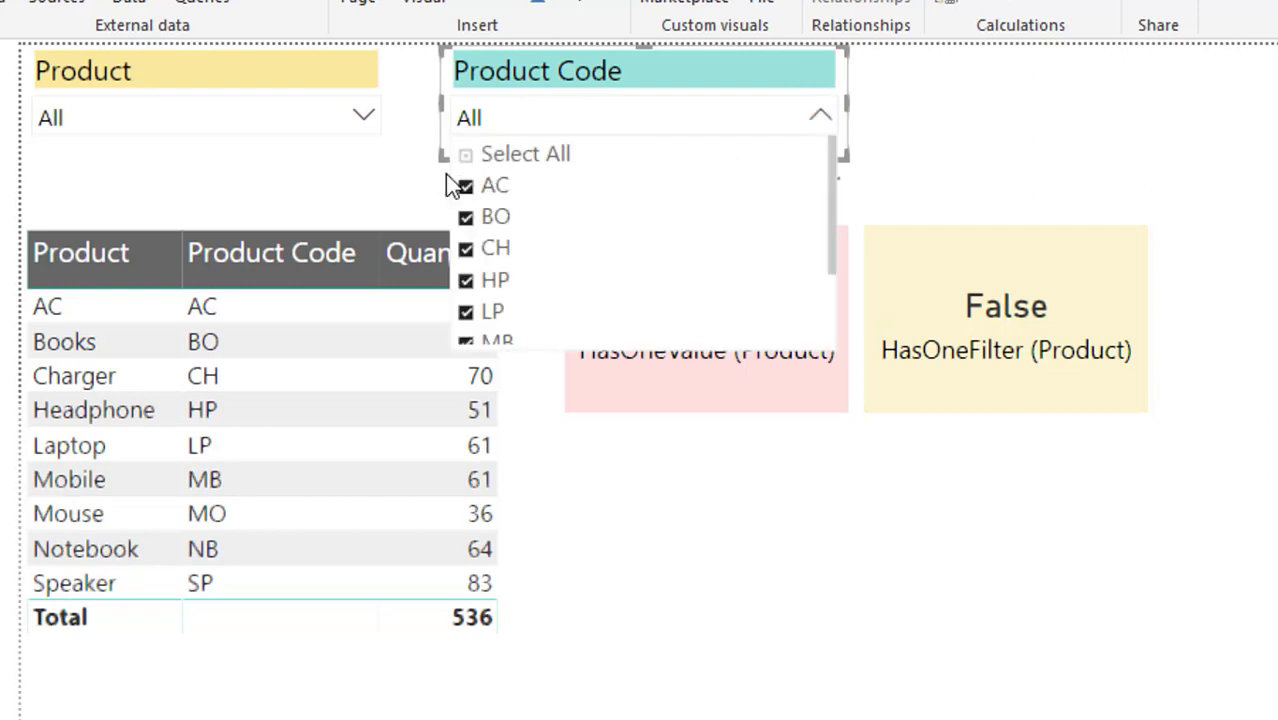
{"action": "left_click", "coordinate": [474, 160]}
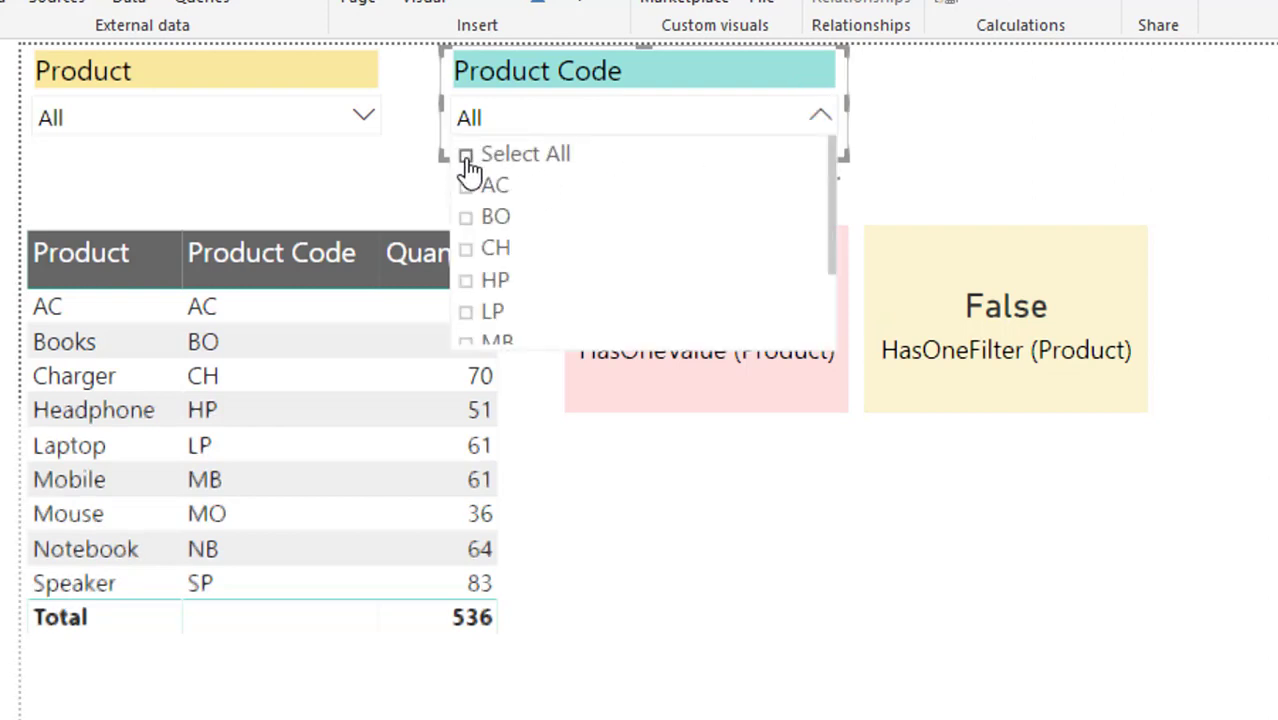
{"action": "left_click", "coordinate": [491, 258]}
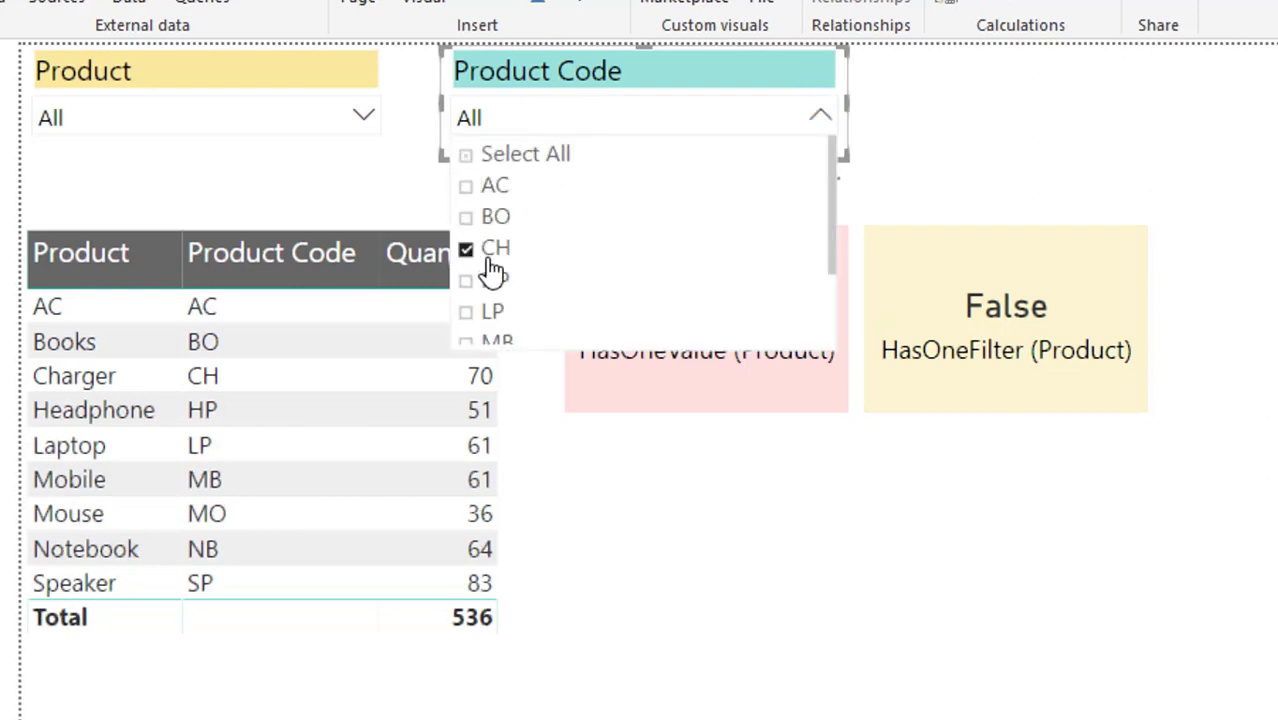
{"action": "left_click", "coordinate": [820, 116]}
{"action": "left_click", "coordinate": [705, 488]}
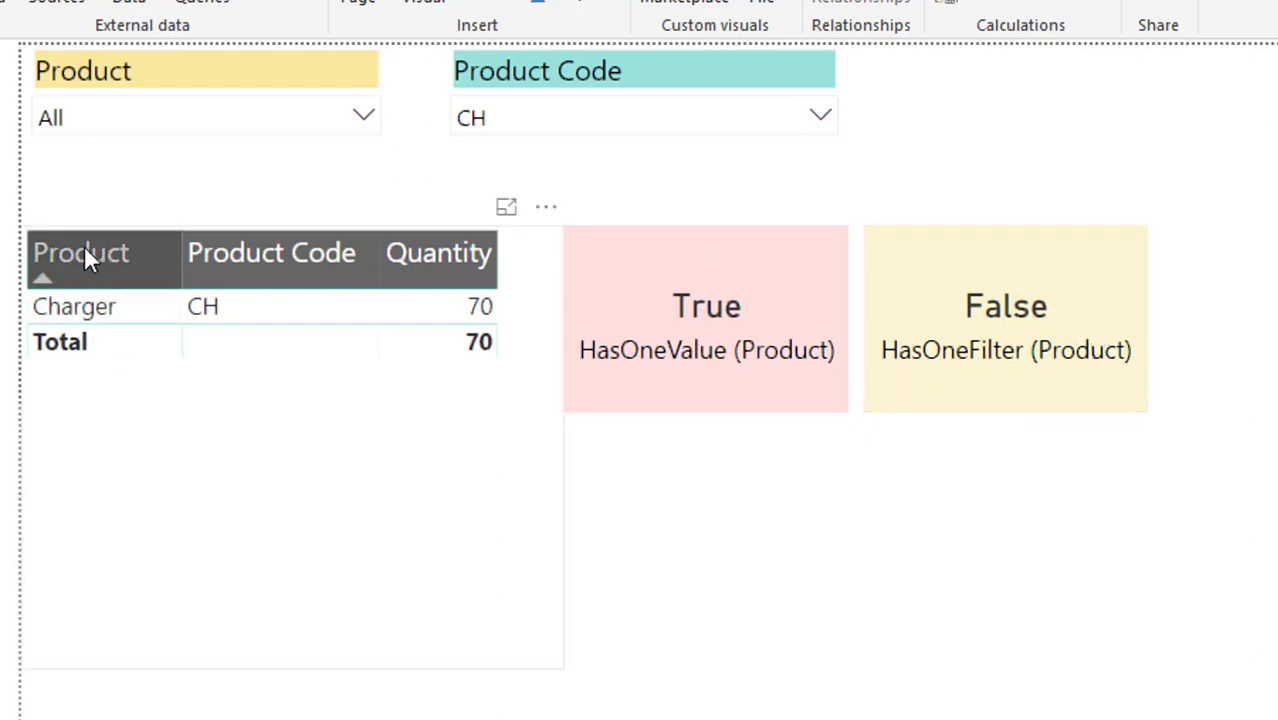
{"action": "left_click", "coordinate": [279, 292]}
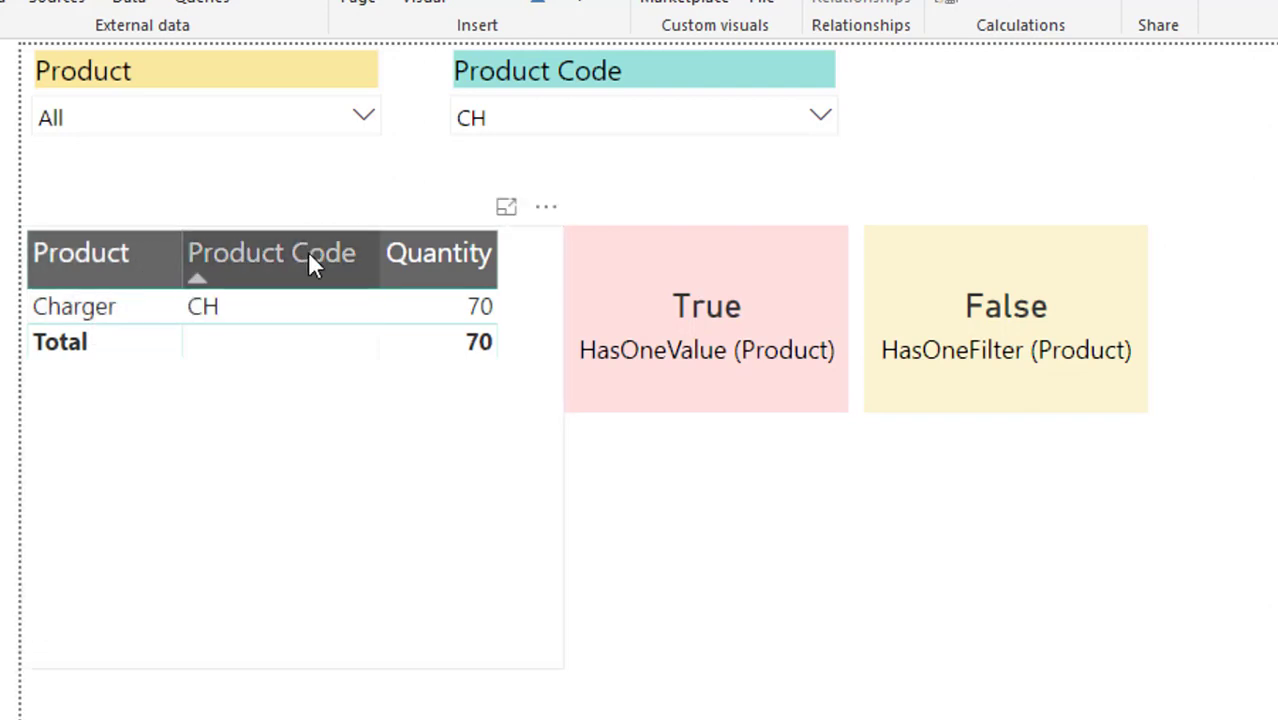